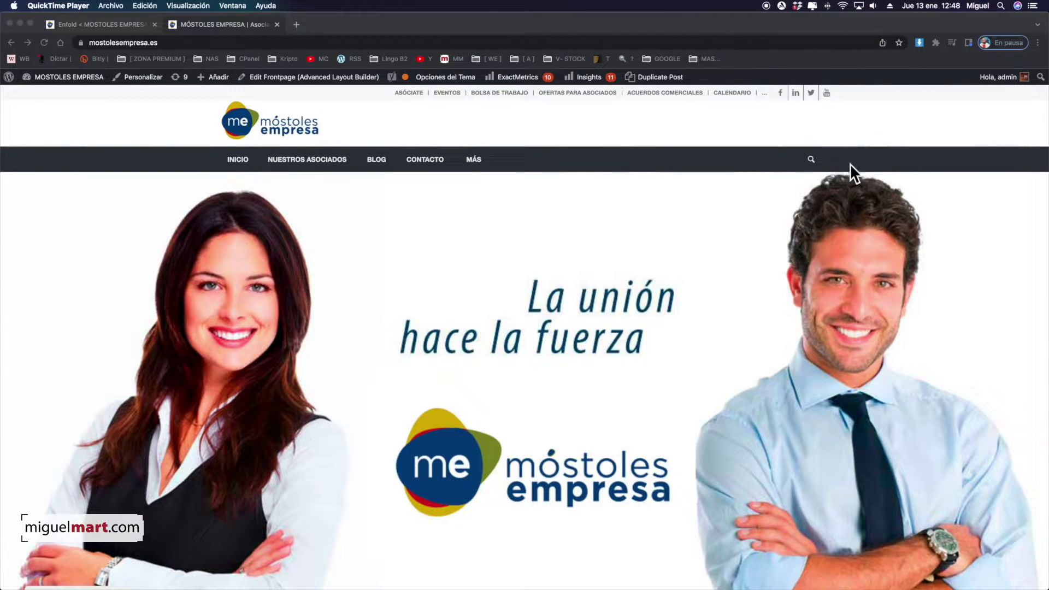
Search the public site for "restaurantes" and show all the matching results
{"action": "left_click", "coordinate": [811, 159]}
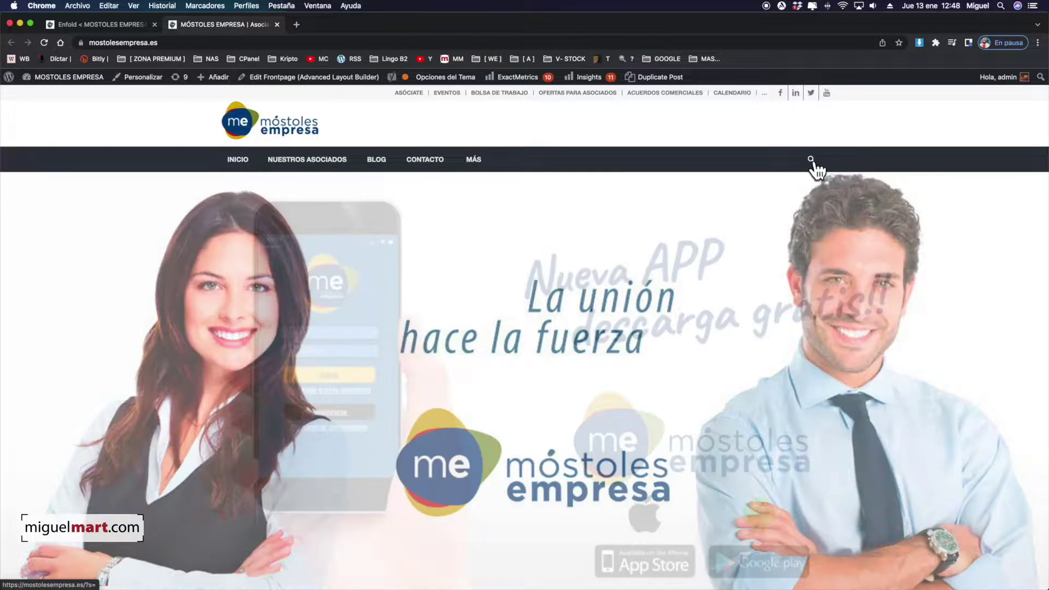
{"action": "left_click", "coordinate": [810, 159]}
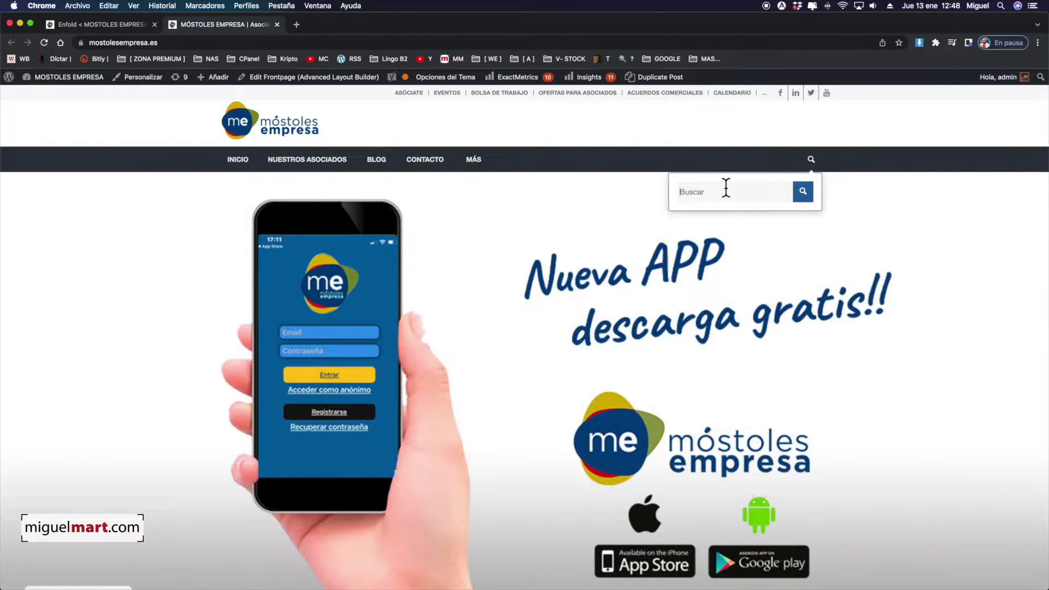
{"action": "type", "text": "restaurantes"}
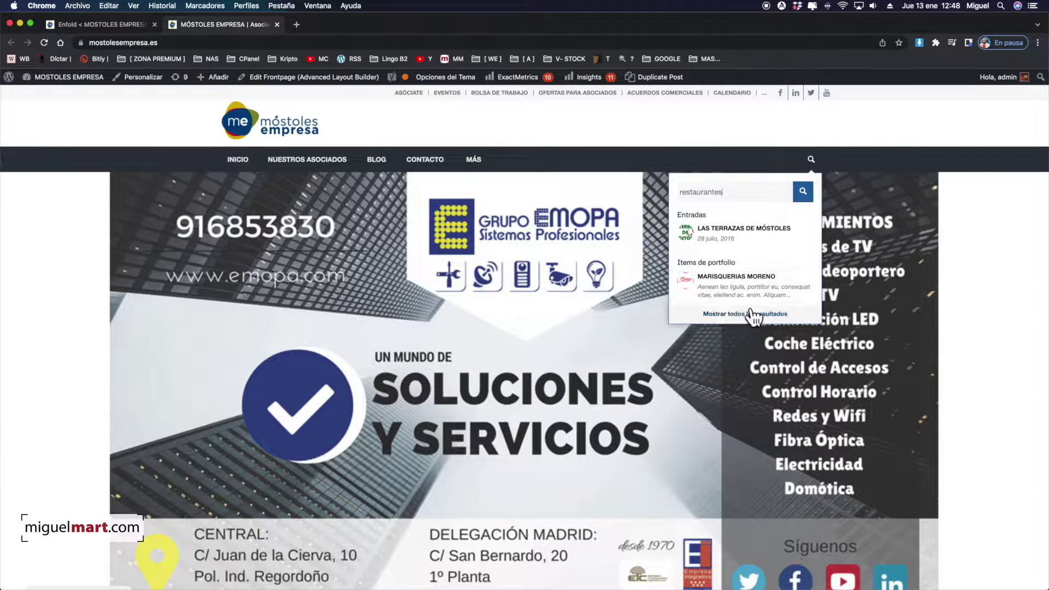
{"action": "left_click", "coordinate": [740, 318]}
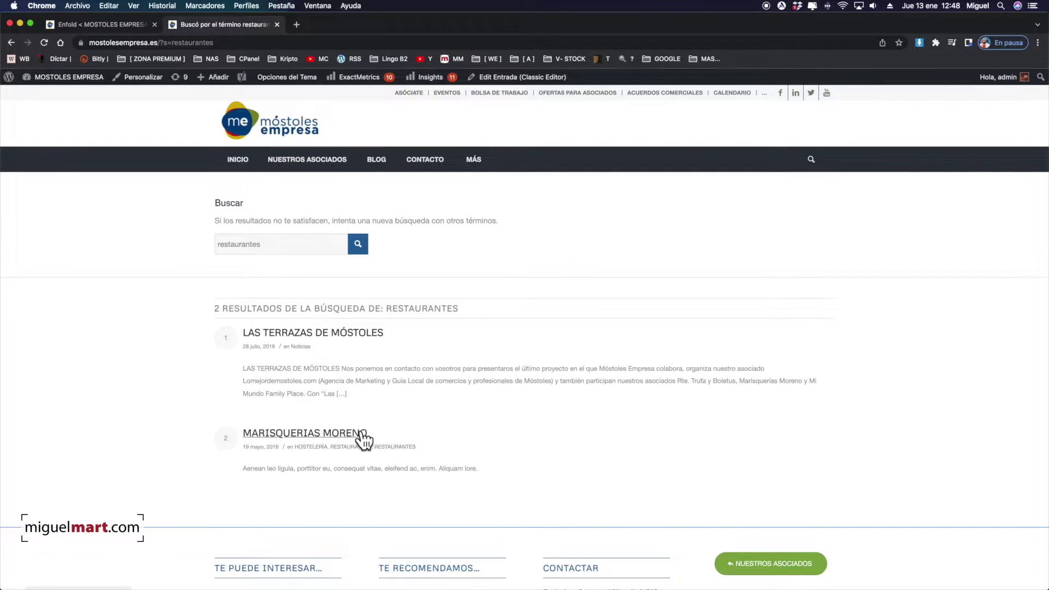
{"action": "scroll", "coordinate": [451, 417], "scroll_direction": "down", "scroll_amount": 2}
{"action": "scroll", "coordinate": [451, 418], "scroll_direction": "up", "scroll_amount": 2}
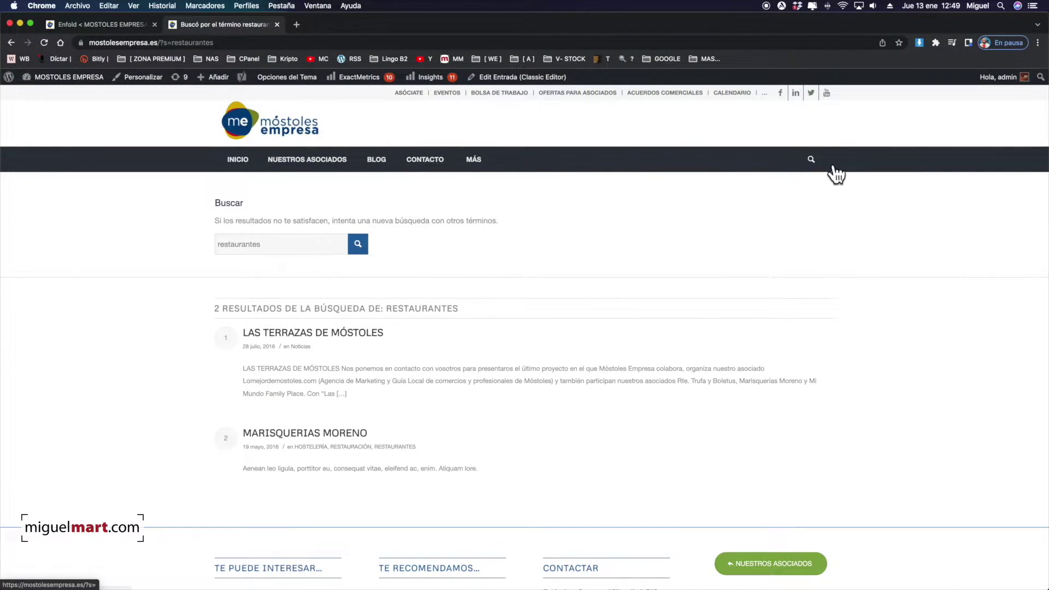
{"action": "mouse_move", "coordinate": [447, 174]}
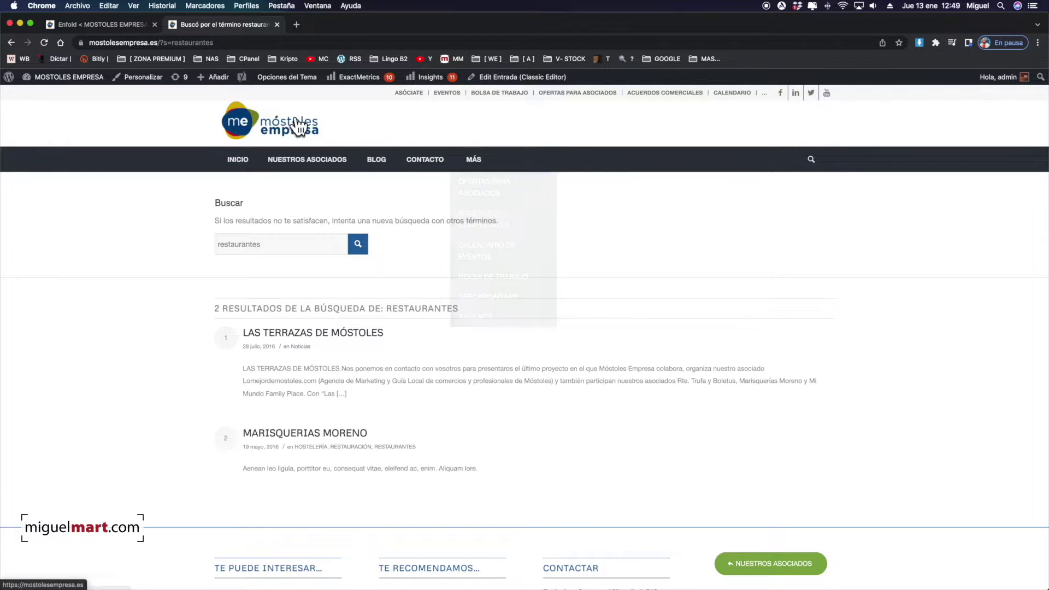
Disable the search icon attached to the main menu in the Enfold theme options and save all changes
{"action": "left_click", "coordinate": [127, 24]}
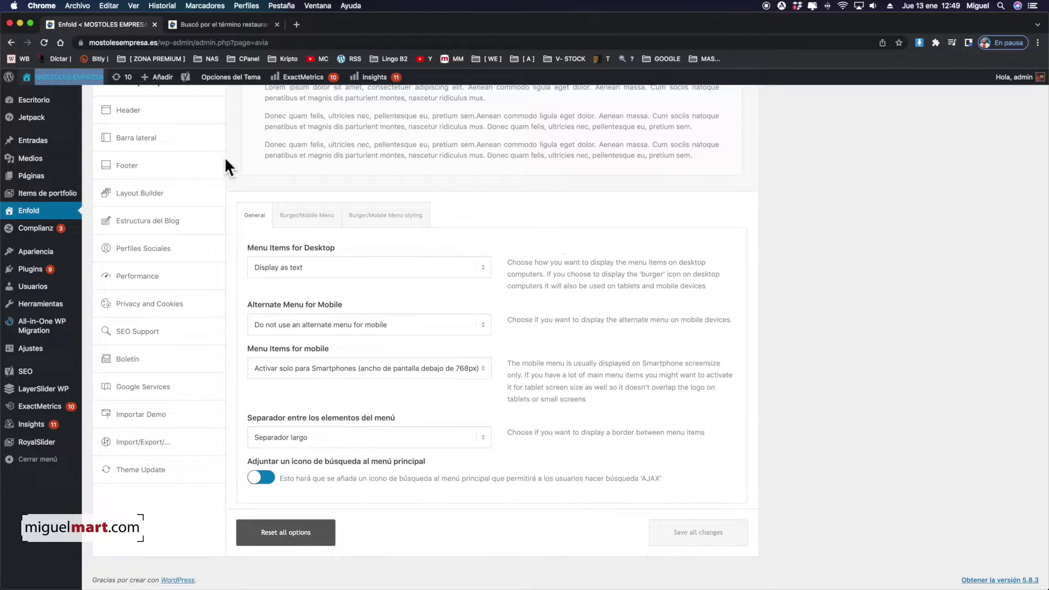
{"action": "scroll", "coordinate": [137, 199], "scroll_direction": "up", "scroll_amount": 2}
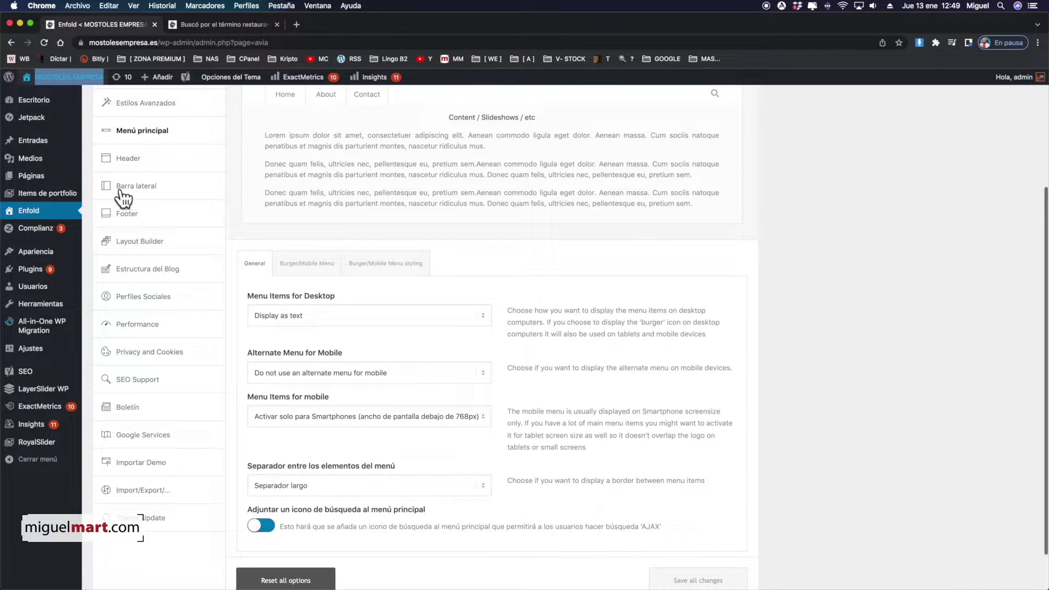
{"action": "scroll", "coordinate": [111, 235], "scroll_direction": "down", "scroll_amount": 2}
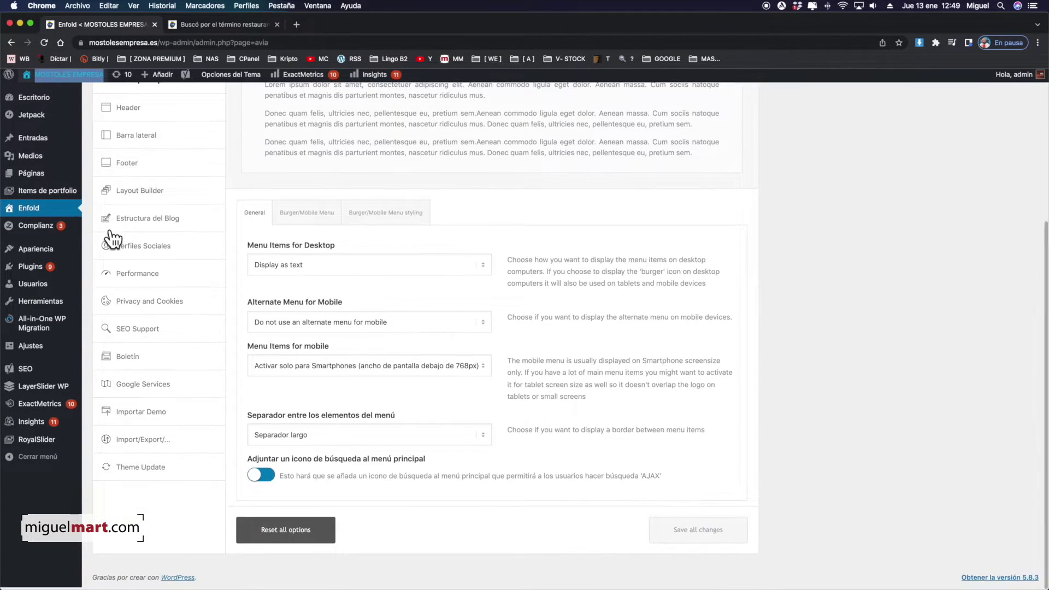
{"action": "scroll", "coordinate": [213, 456], "scroll_direction": "up", "scroll_amount": 4}
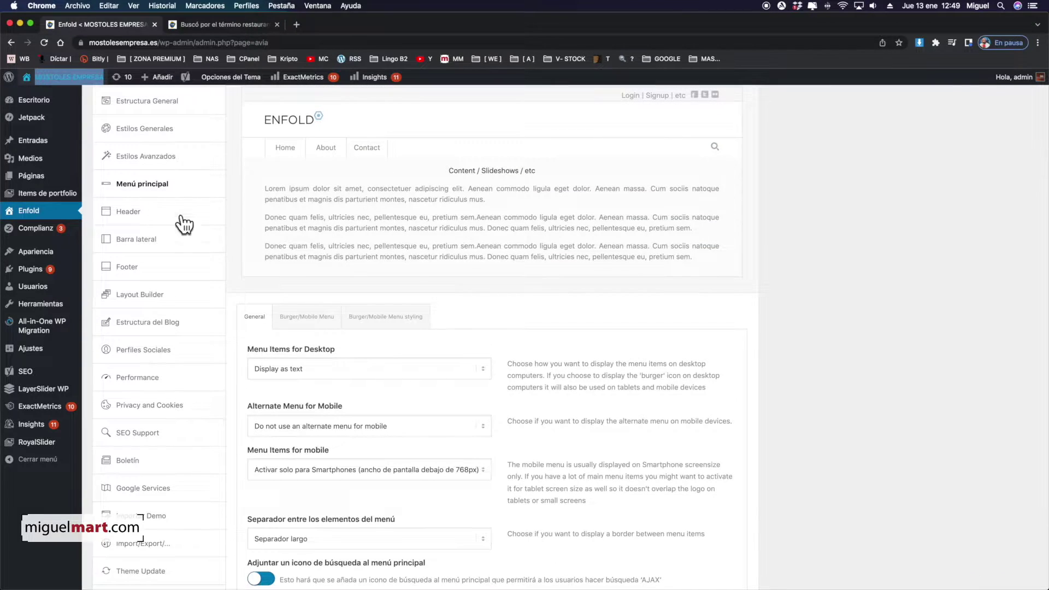
{"action": "scroll", "coordinate": [299, 410], "scroll_direction": "down", "scroll_amount": 4}
{"action": "left_click", "coordinate": [262, 478]}
{"action": "scroll", "coordinate": [593, 388], "scroll_direction": "up", "scroll_amount": 2}
{"action": "scroll", "coordinate": [593, 388], "scroll_direction": "up", "scroll_amount": 2}
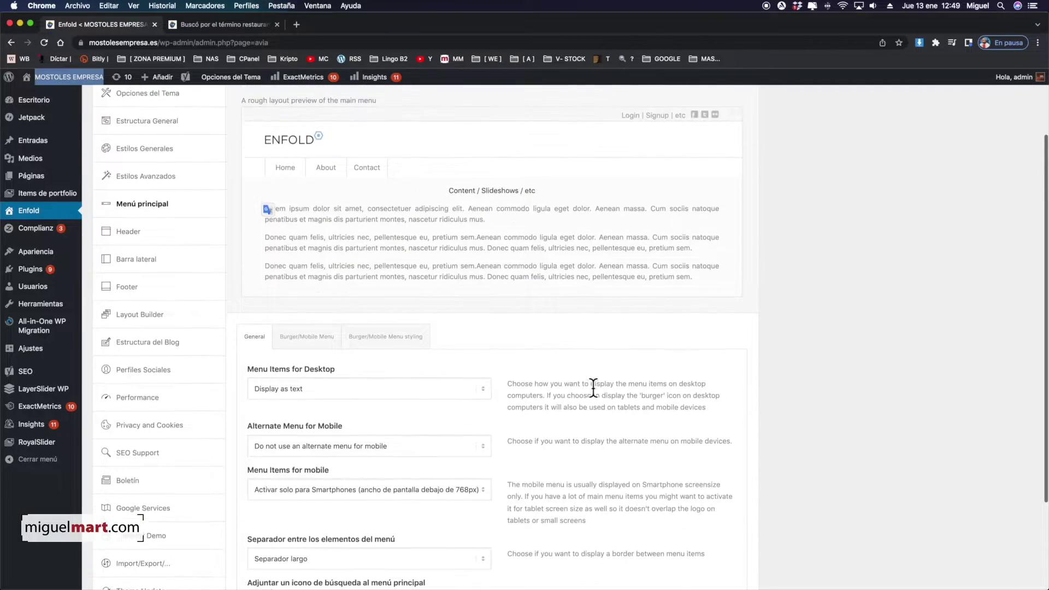
{"action": "scroll", "coordinate": [691, 202], "scroll_direction": "down", "scroll_amount": 3}
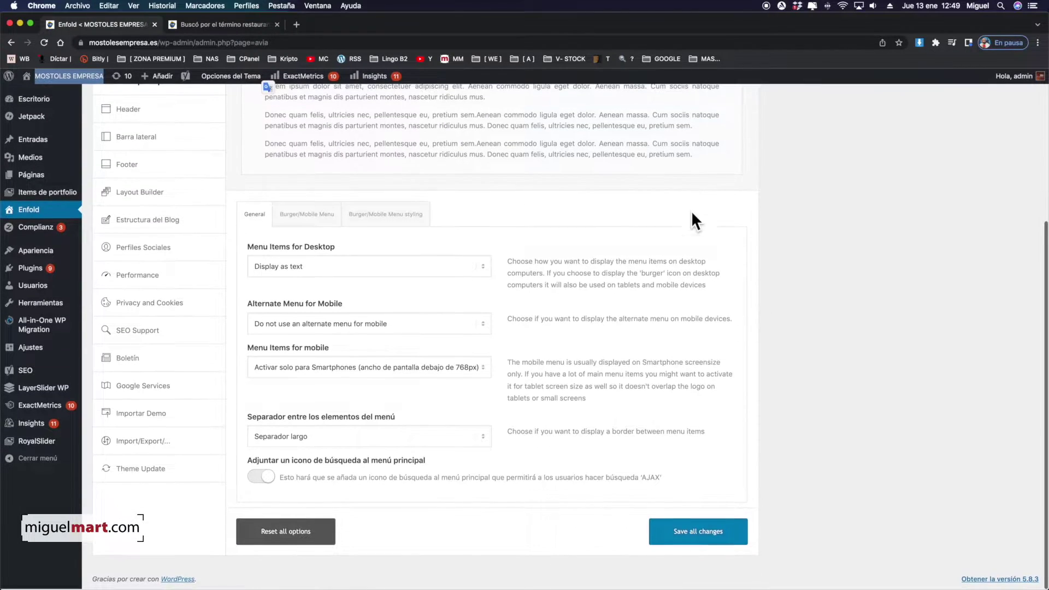
{"action": "left_click", "coordinate": [706, 532]}
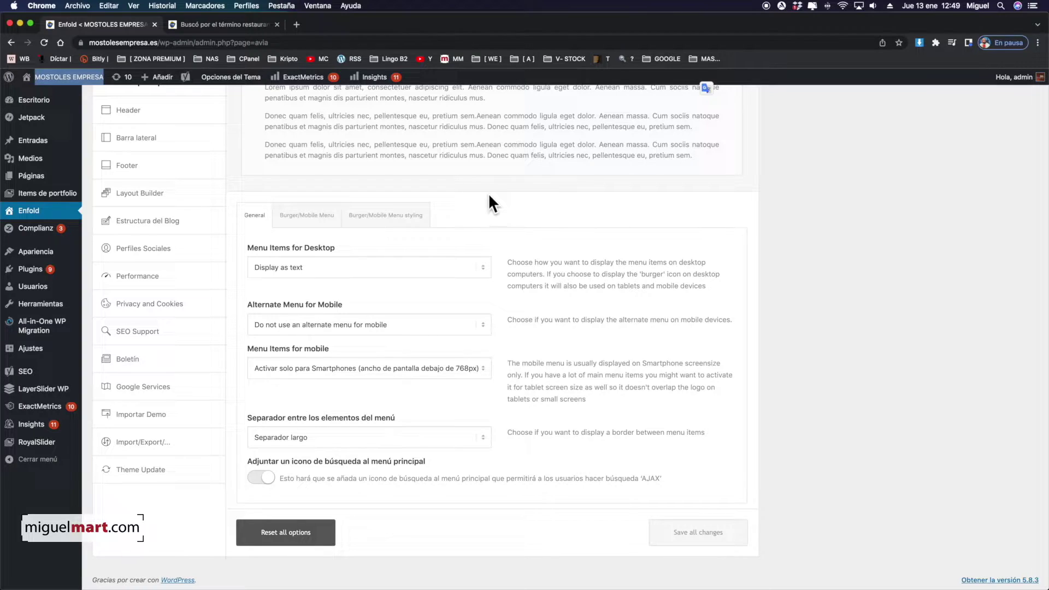
{"action": "scroll", "coordinate": [491, 194], "scroll_direction": "up", "scroll_amount": 5}
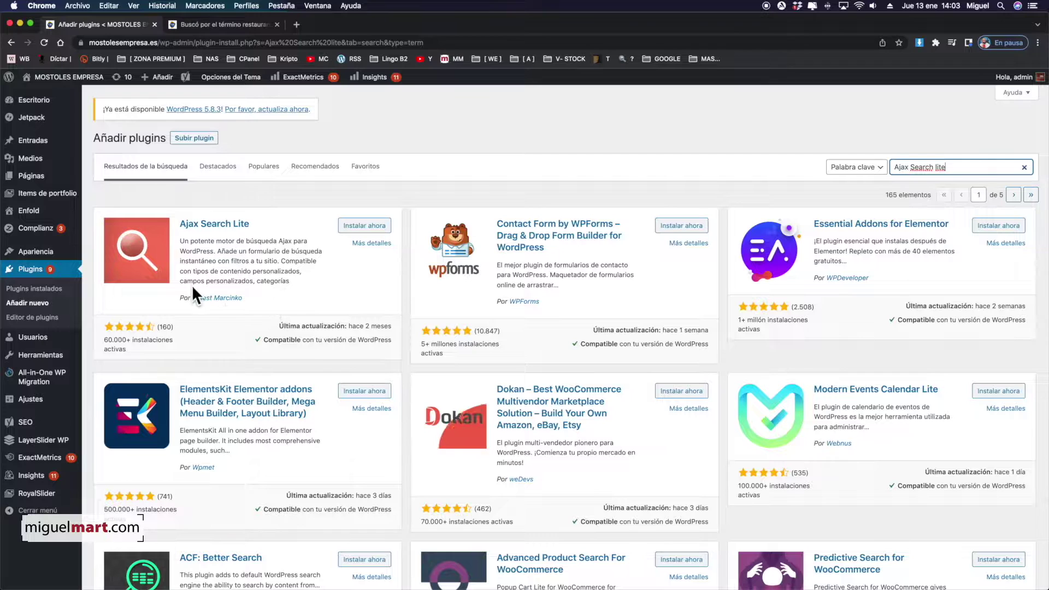
Install and activate the Ajax Search Lite plugin and open its settings
{"action": "left_click", "coordinate": [367, 230]}
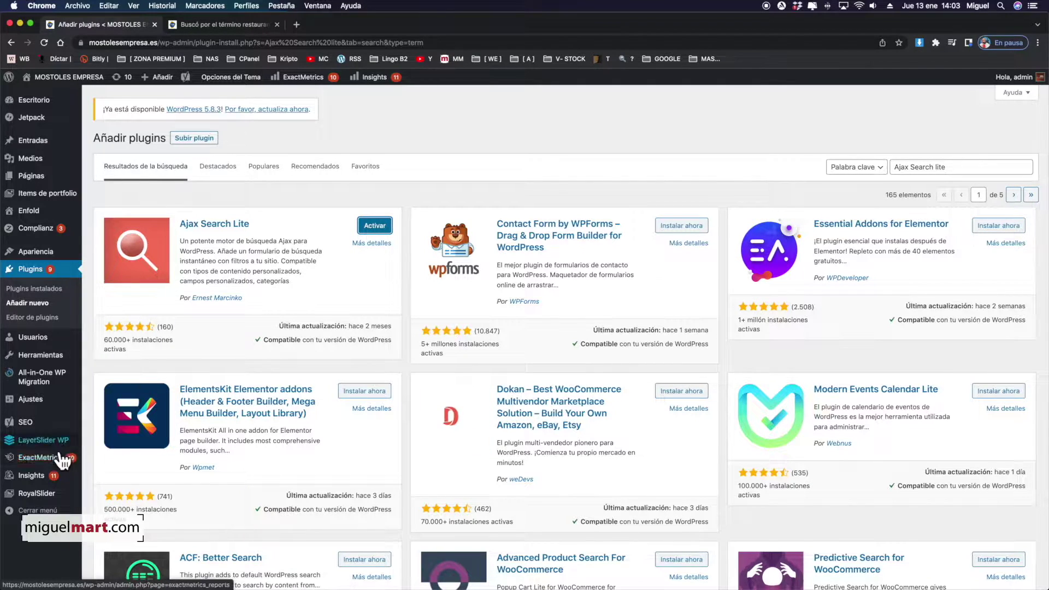
{"action": "left_click", "coordinate": [374, 231]}
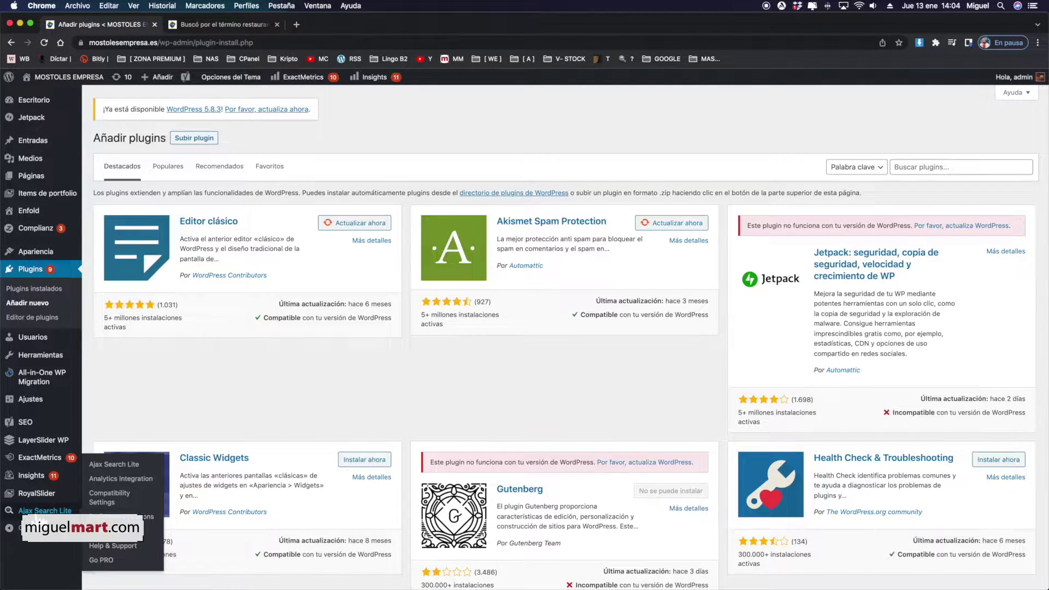
{"action": "left_click", "coordinate": [44, 510]}
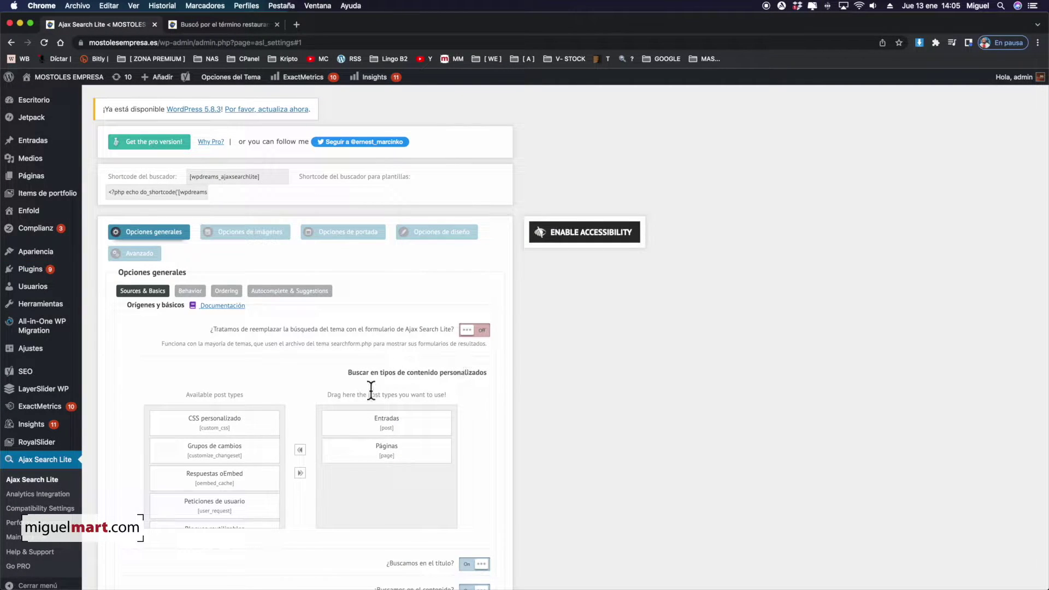
Examine Ajax Search Lite's general source options and the main menu on the site's home page
{"action": "scroll", "coordinate": [363, 297], "scroll_direction": "down", "scroll_amount": 2}
{"action": "scroll", "coordinate": [362, 298], "scroll_direction": "up", "scroll_amount": 2}
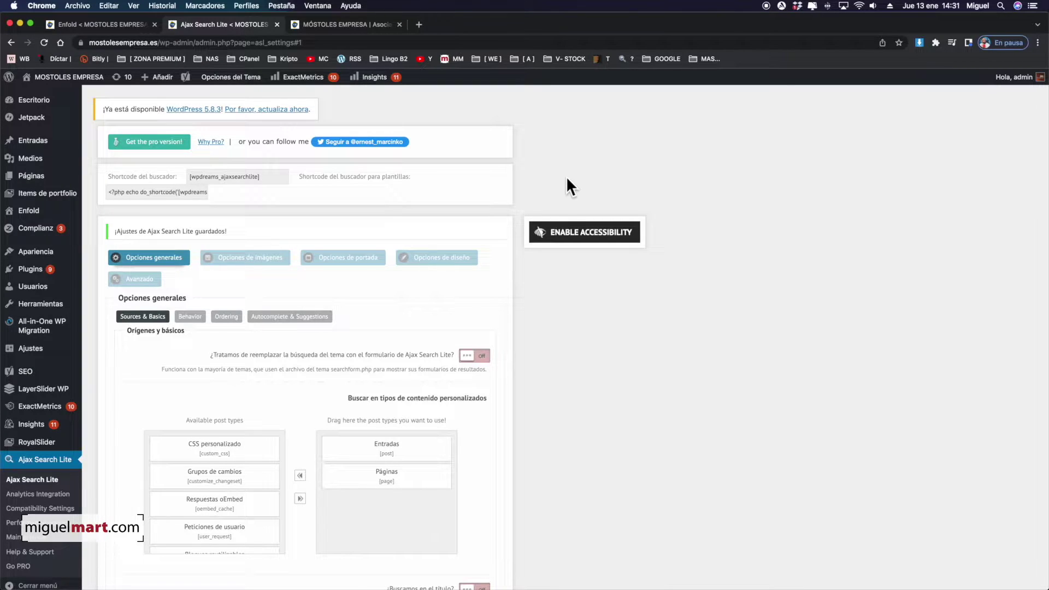
{"action": "scroll", "coordinate": [402, 306], "scroll_direction": "down", "scroll_amount": 6}
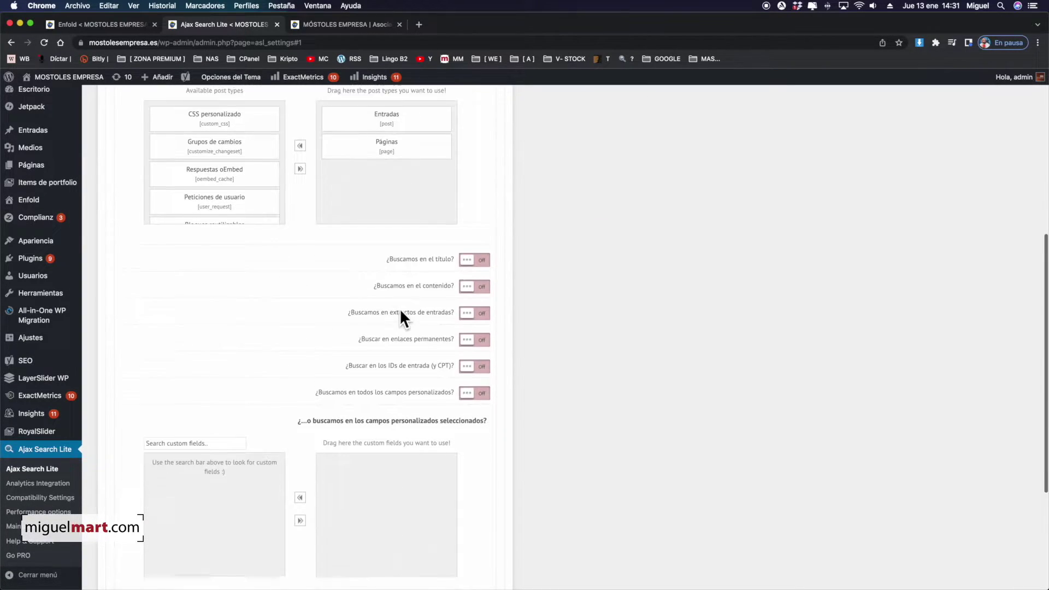
{"action": "scroll", "coordinate": [401, 317], "scroll_direction": "up", "scroll_amount": 6}
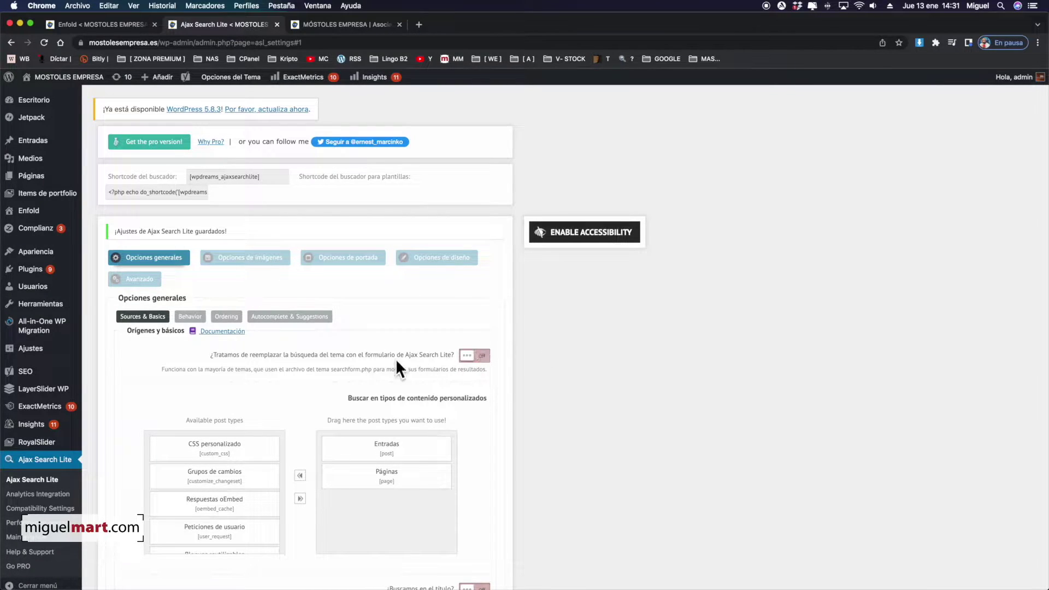
{"action": "left_click", "coordinate": [355, 23]}
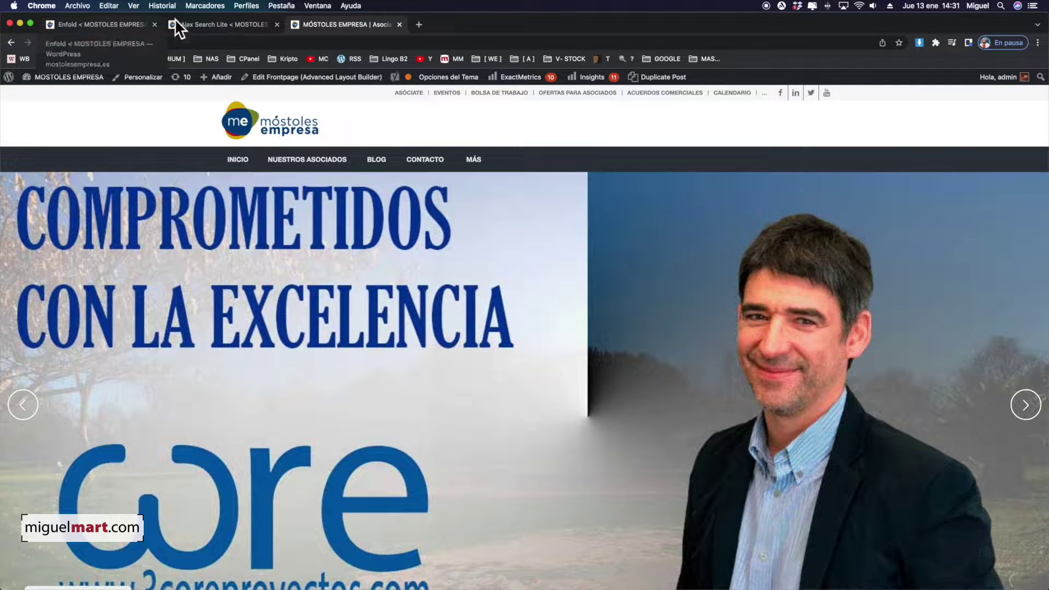
{"action": "left_click", "coordinate": [192, 24]}
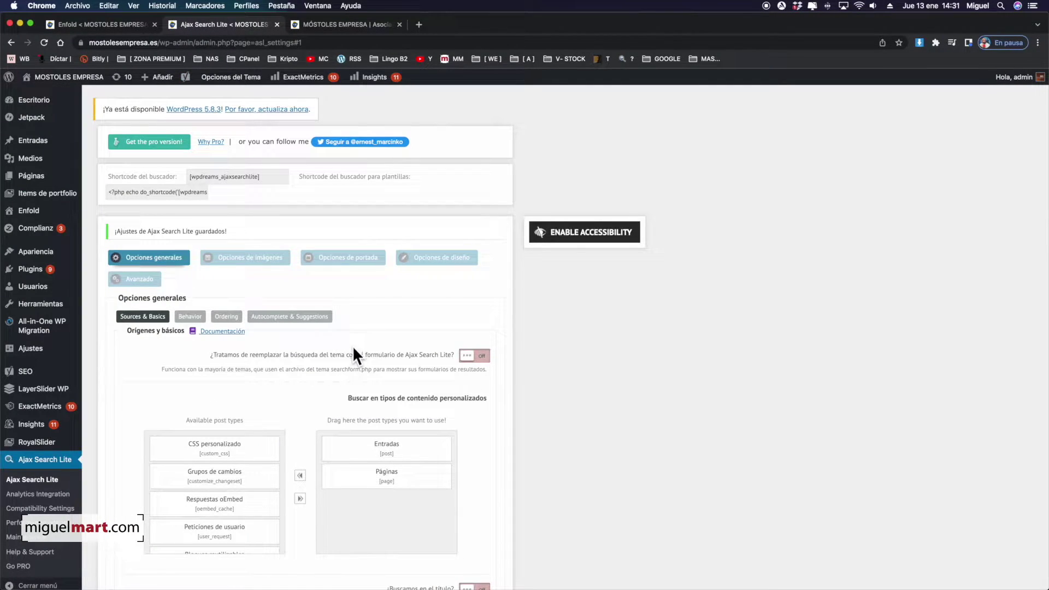
Enable replacing the theme search with the Ajax Search Lite form and save the plugin options
{"action": "left_click", "coordinate": [482, 359]}
{"action": "scroll", "coordinate": [503, 404], "scroll_direction": "down", "scroll_amount": 10}
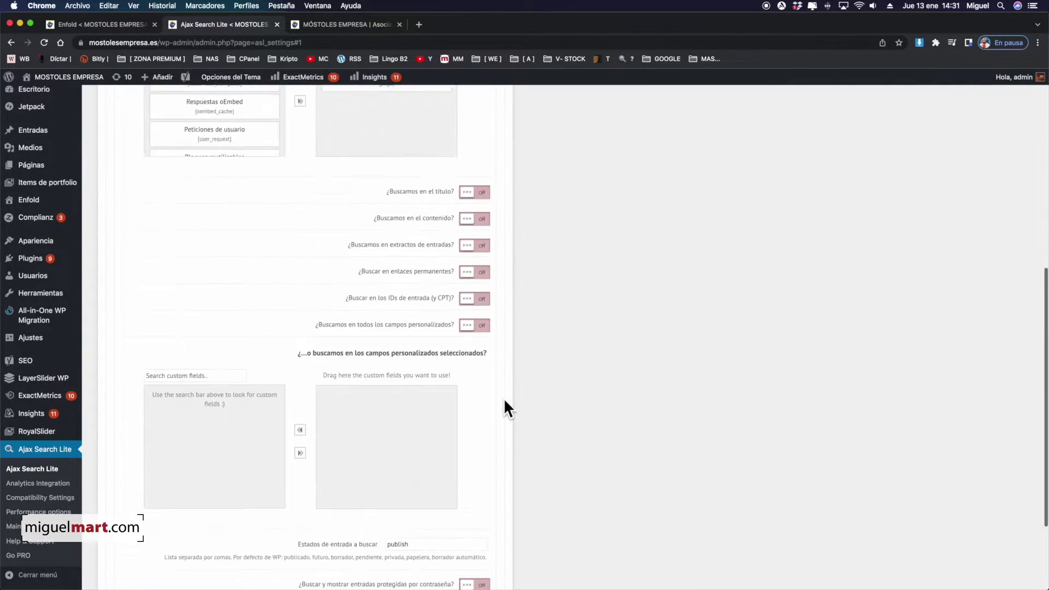
{"action": "left_click", "coordinate": [470, 527]}
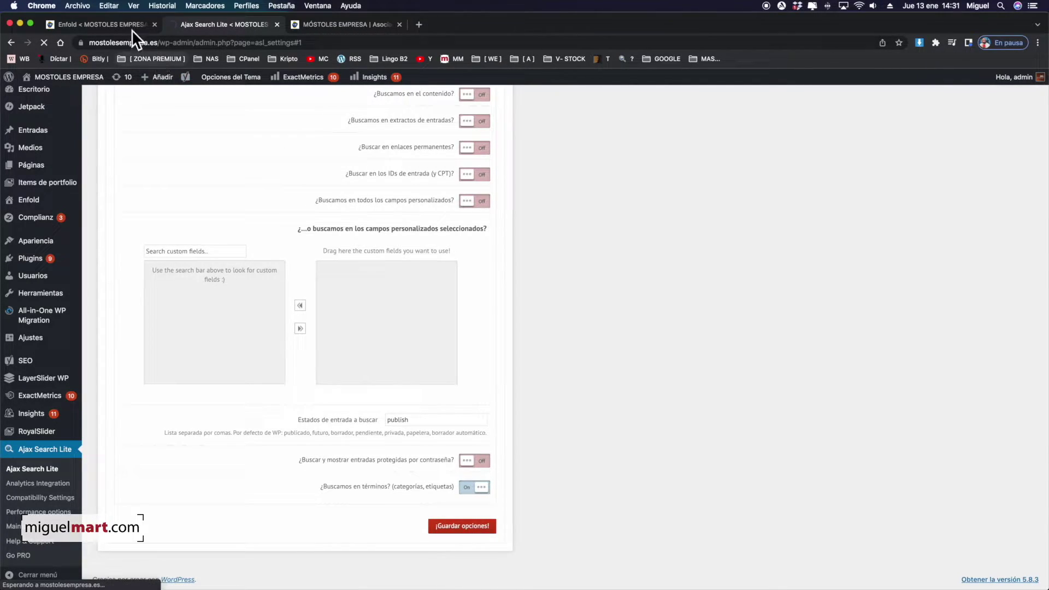
Enable the search icon on the main menu in the Enfold theme options and save all changes
{"action": "left_click", "coordinate": [102, 24]}
{"action": "scroll", "coordinate": [469, 406], "scroll_direction": "down", "scroll_amount": 5}
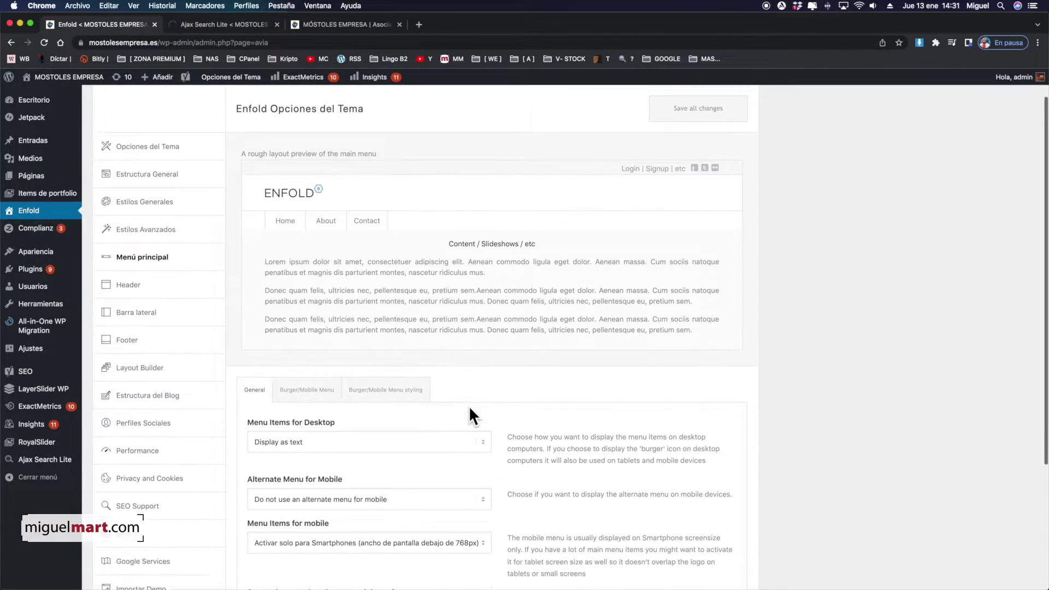
{"action": "left_click", "coordinate": [262, 478]}
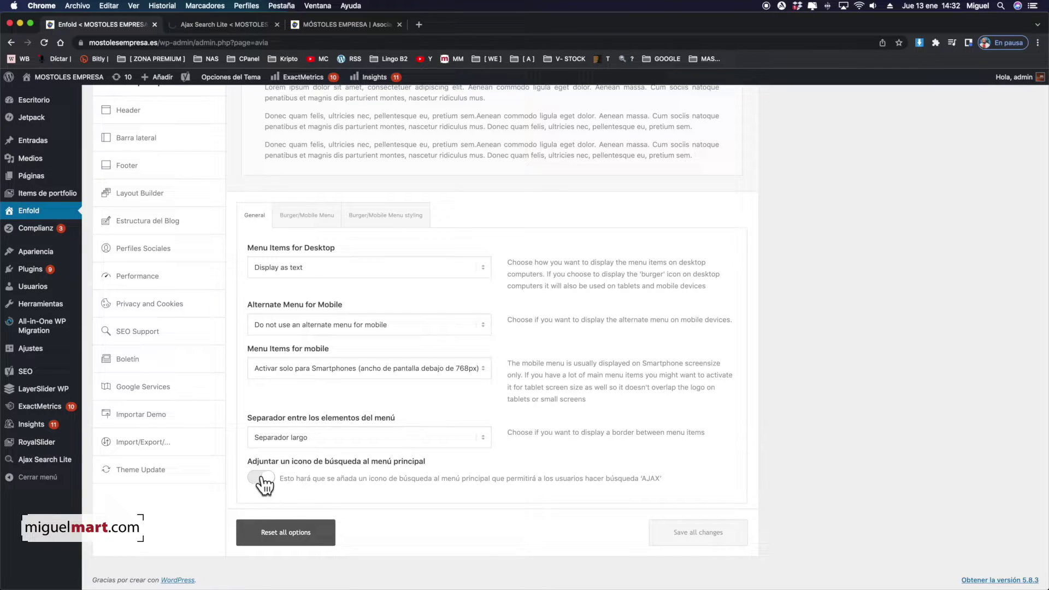
{"action": "scroll", "coordinate": [522, 456], "scroll_direction": "up", "scroll_amount": 5}
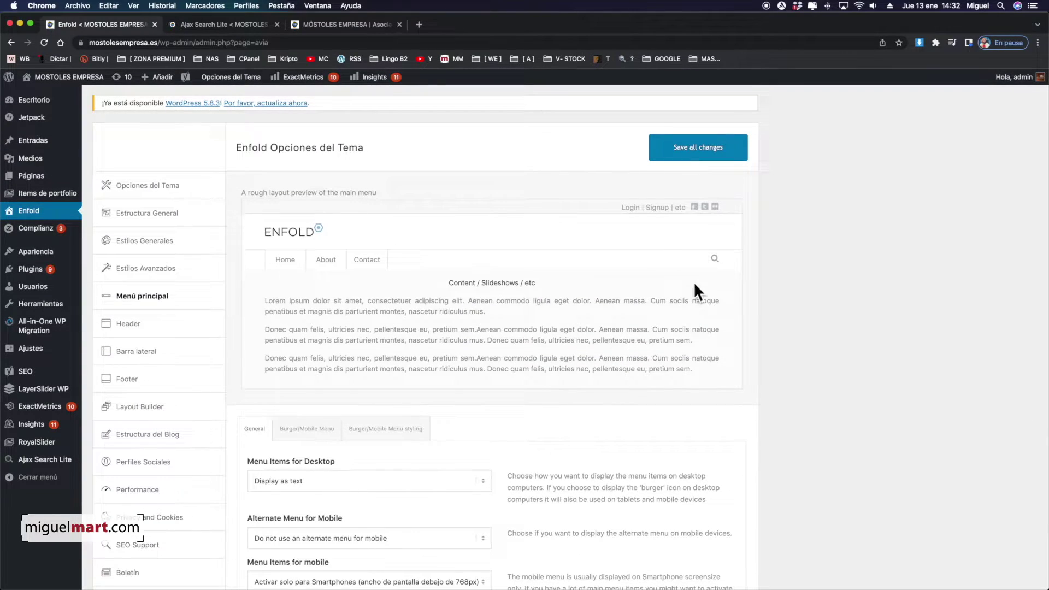
{"action": "scroll", "coordinate": [719, 266], "scroll_direction": "down", "scroll_amount": 5}
{"action": "scroll", "coordinate": [717, 271], "scroll_direction": "up", "scroll_amount": 5}
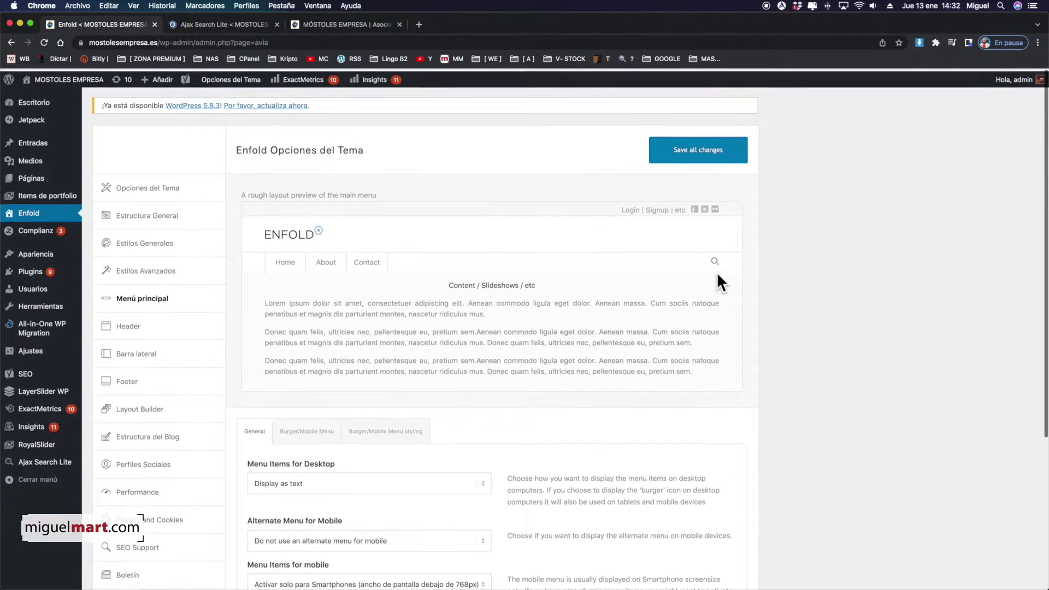
{"action": "left_click", "coordinate": [695, 156]}
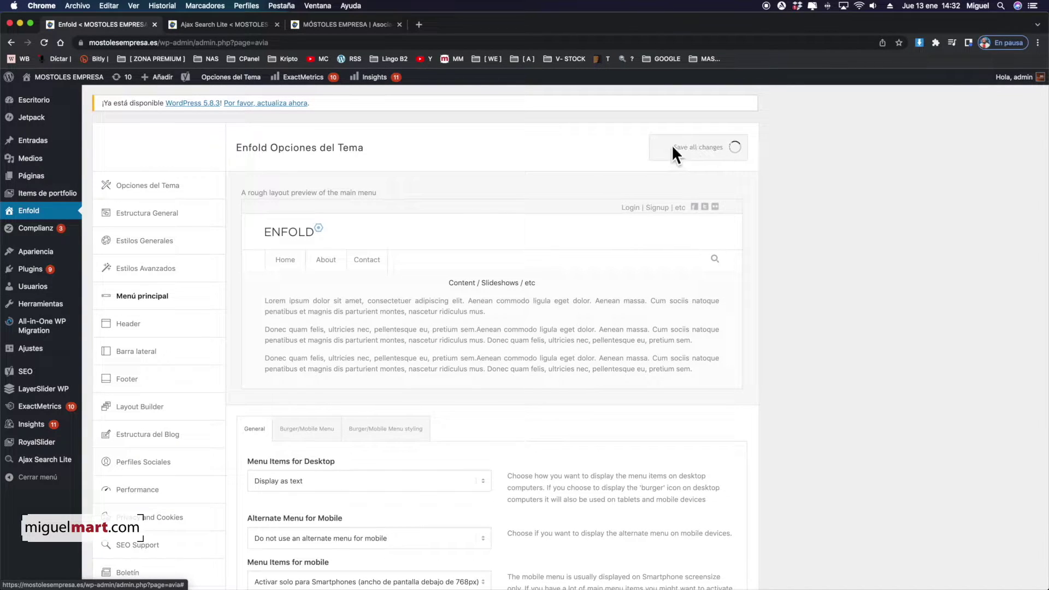
Reload the site's home page, search for "restaurantes" in the new search form and check how the suggestions follow the page
{"action": "left_click", "coordinate": [366, 22]}
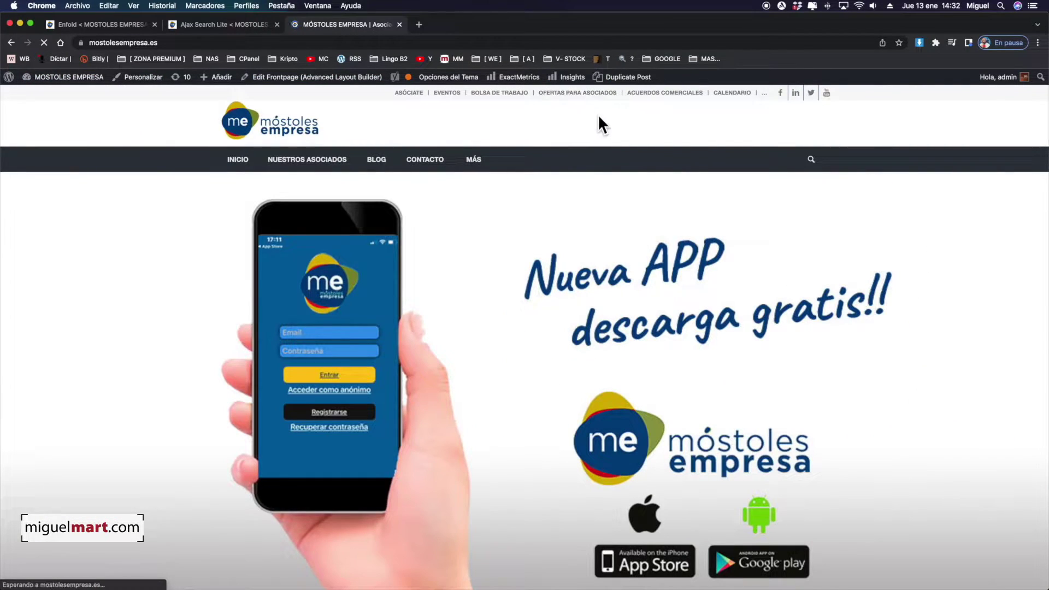
{"action": "left_click", "coordinate": [811, 159]}
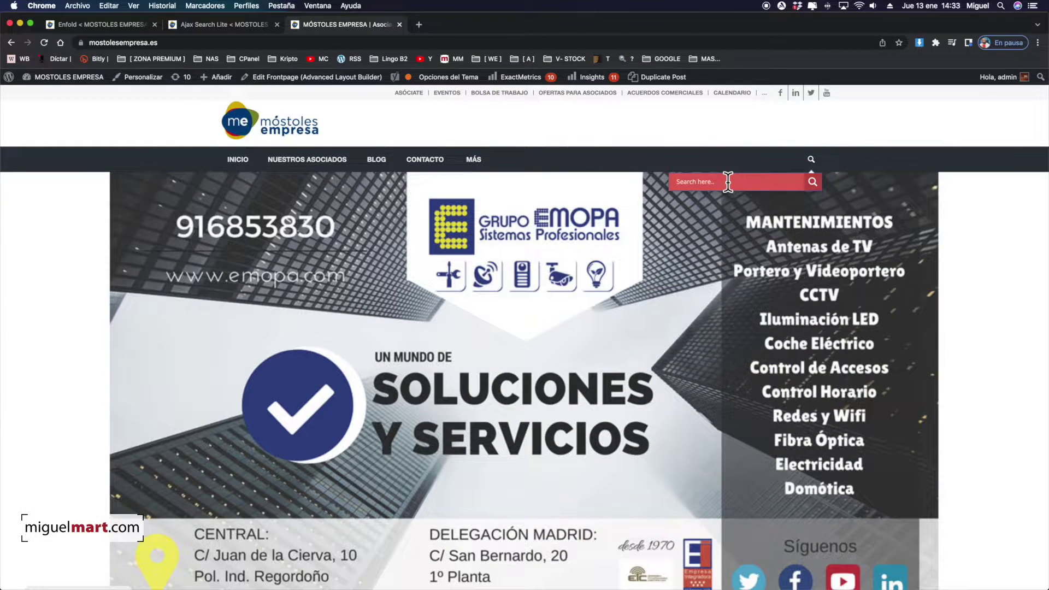
{"action": "type", "text": "restaurantes"}
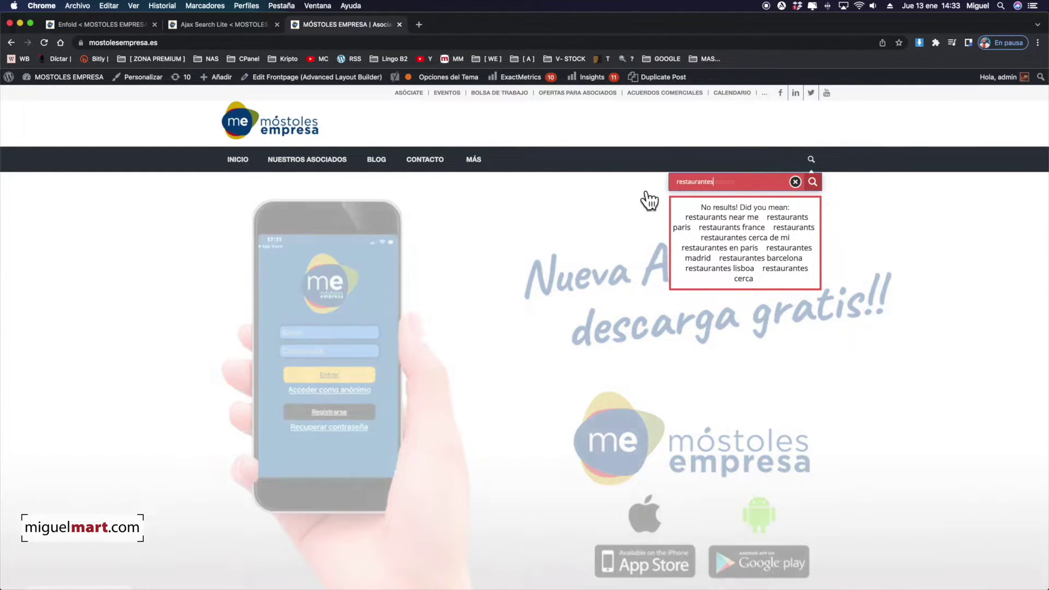
{"action": "scroll", "coordinate": [581, 196], "scroll_direction": "down", "scroll_amount": 3}
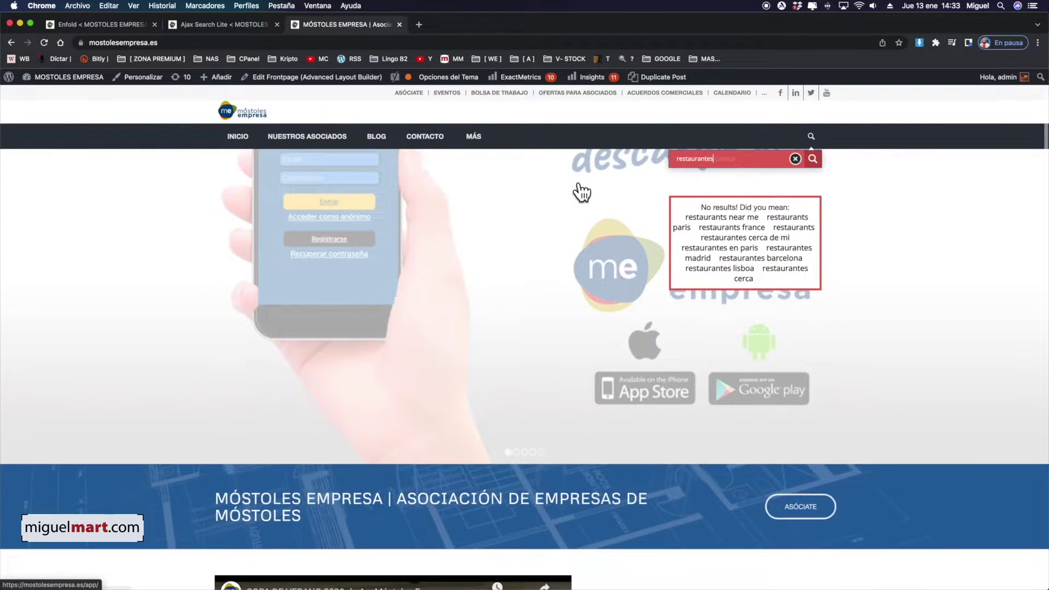
{"action": "scroll", "coordinate": [581, 192], "scroll_direction": "down", "scroll_amount": 10}
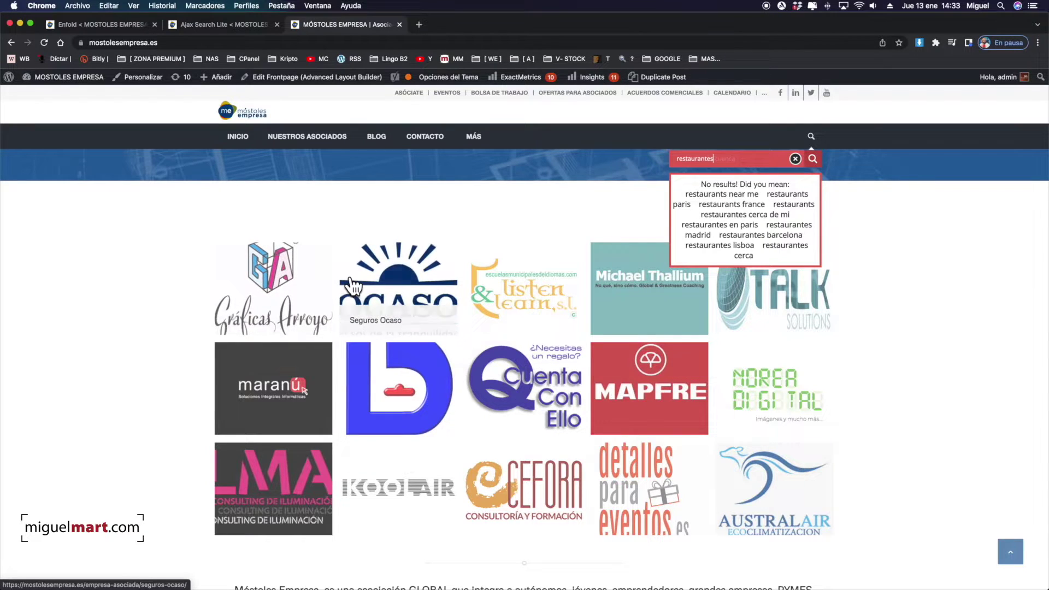
{"action": "scroll", "coordinate": [449, 288], "scroll_direction": "up", "scroll_amount": 10}
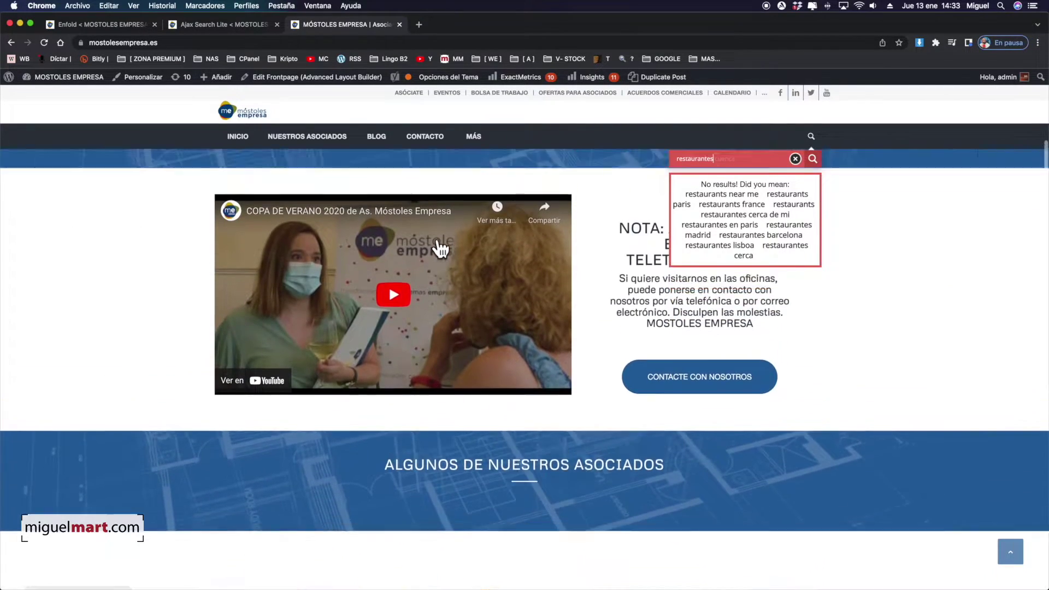
Return from the site's home page to the Ajax Search Lite general options
{"action": "scroll", "coordinate": [251, 110], "scroll_direction": "up", "scroll_amount": 2}
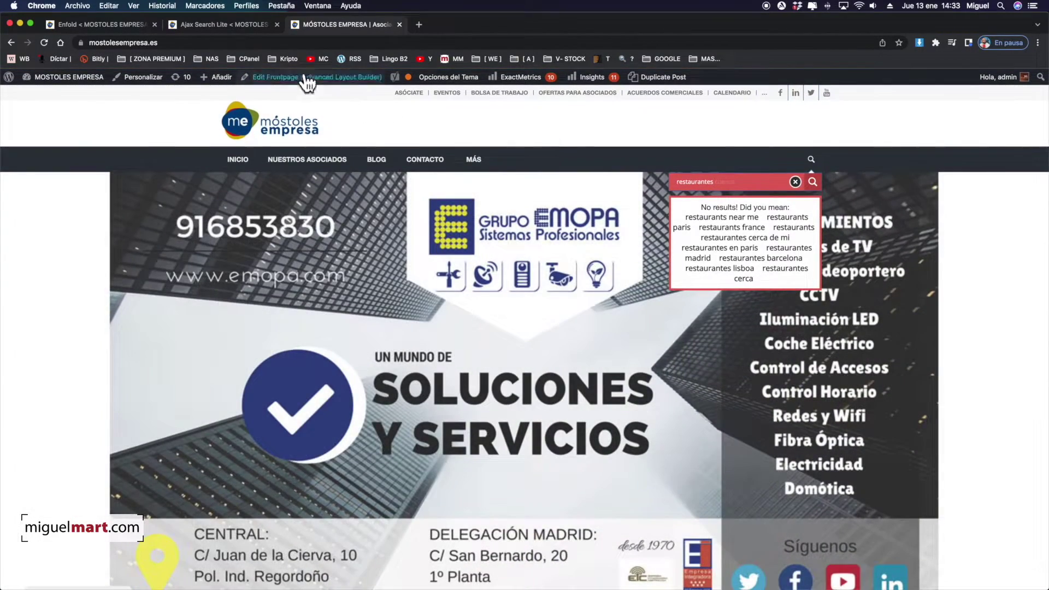
{"action": "left_click", "coordinate": [220, 24]}
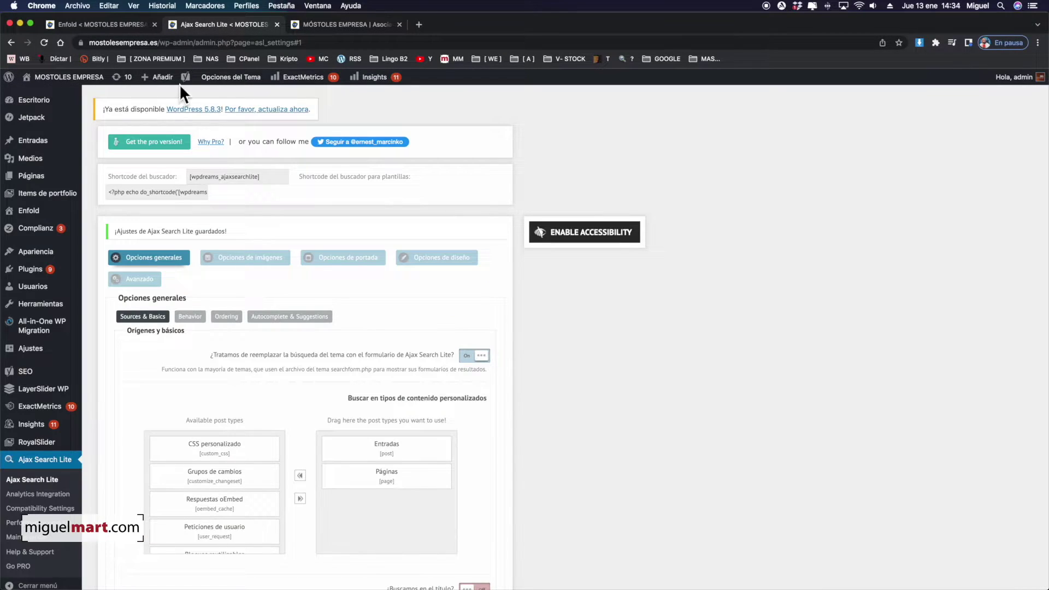
{"action": "scroll", "coordinate": [353, 385], "scroll_direction": "down", "scroll_amount": 2}
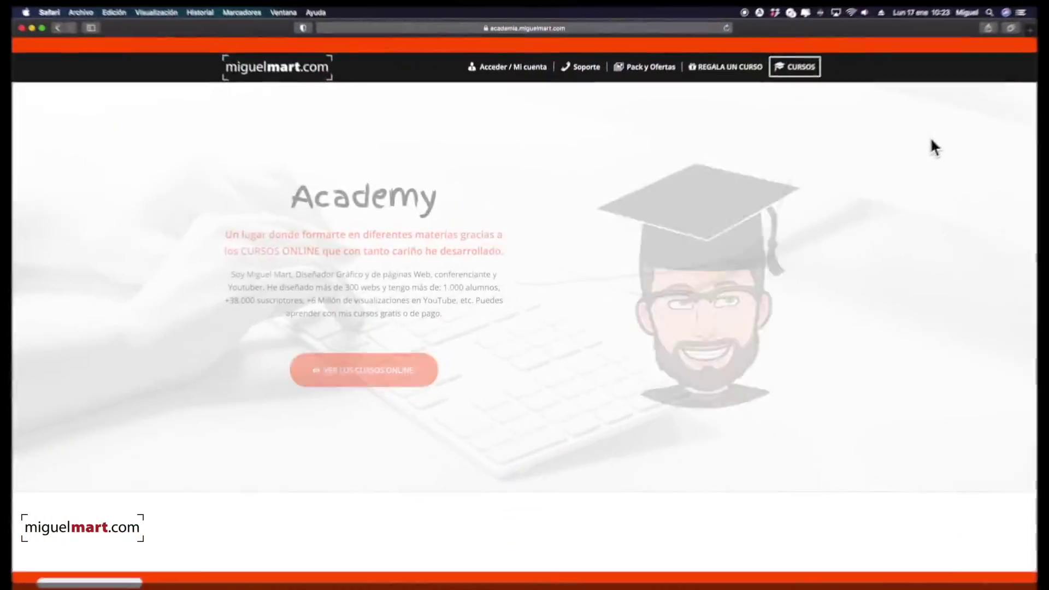
{"action": "left_click_drag", "start_coordinate": [445, 195], "coordinate": [277, 187]}
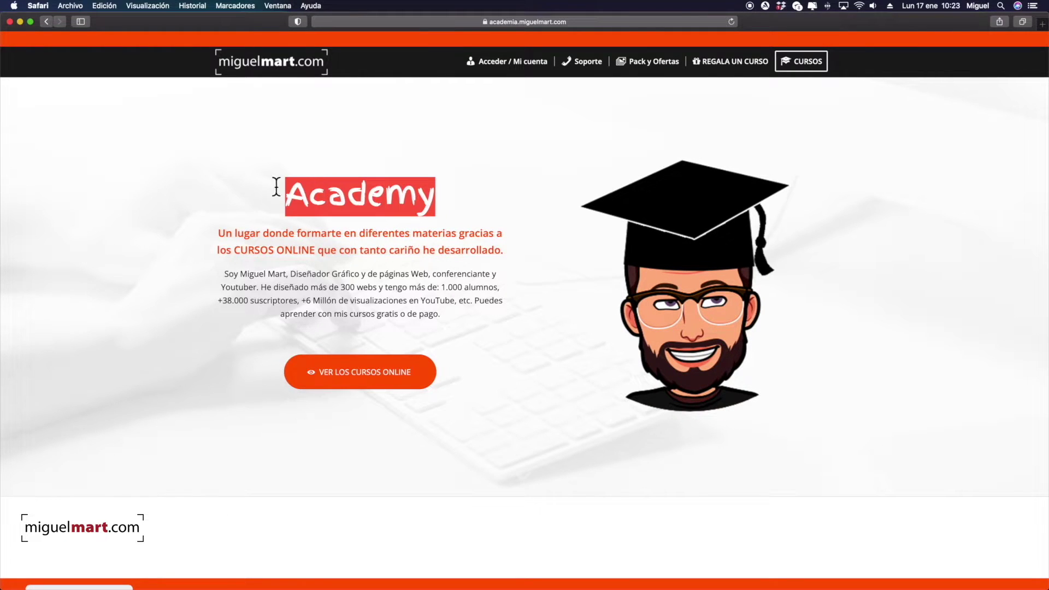
{"action": "scroll", "coordinate": [837, 260], "scroll_direction": "down", "scroll_amount": 10}
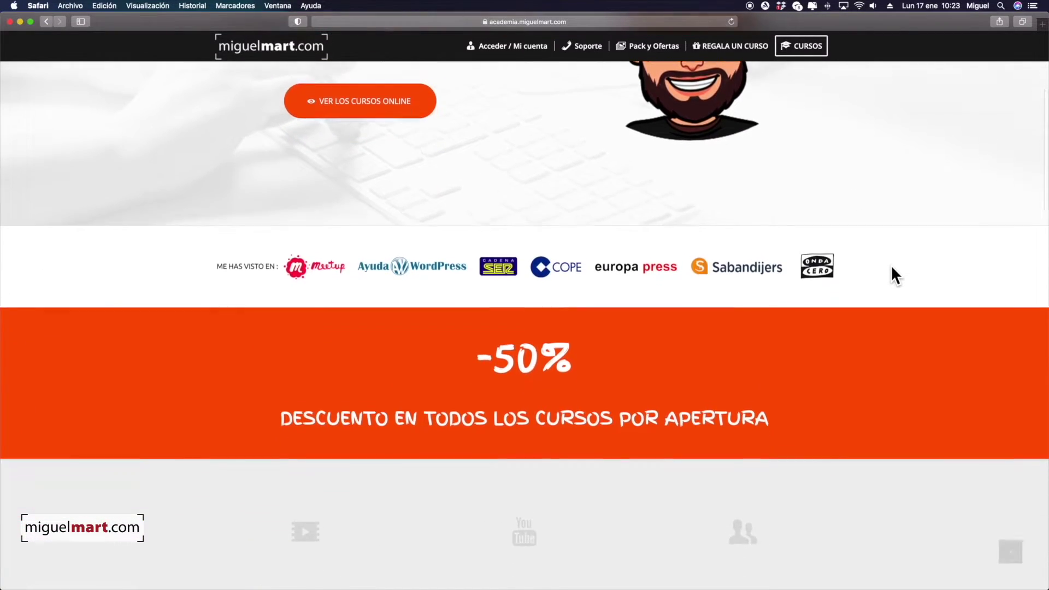
{"action": "scroll", "coordinate": [890, 264], "scroll_direction": "down", "scroll_amount": 10}
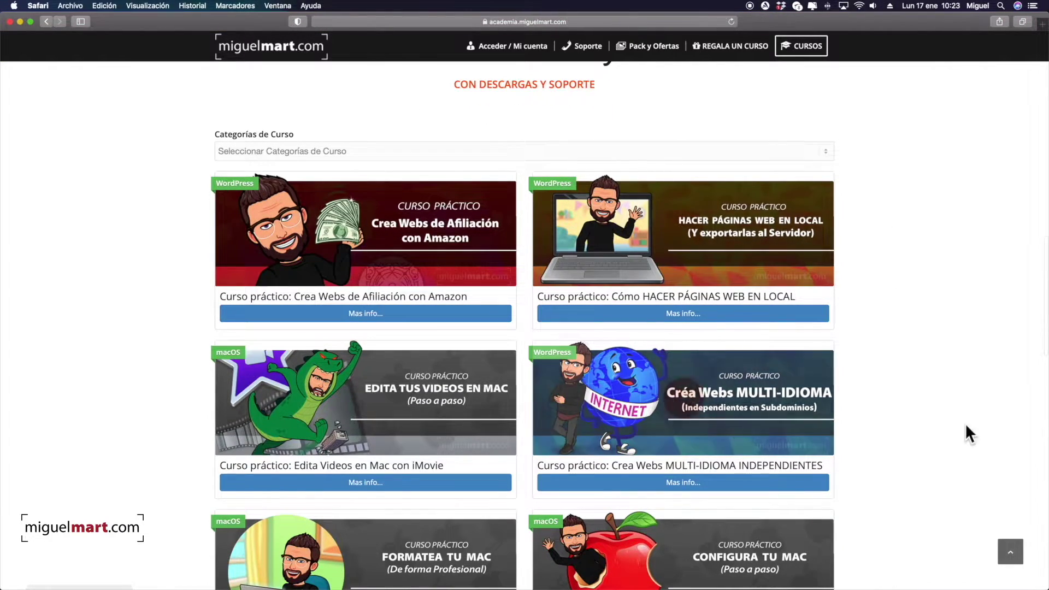
{"action": "scroll", "coordinate": [973, 415], "scroll_direction": "down", "scroll_amount": 2}
{"action": "scroll", "coordinate": [965, 388], "scroll_direction": "down", "scroll_amount": 6}
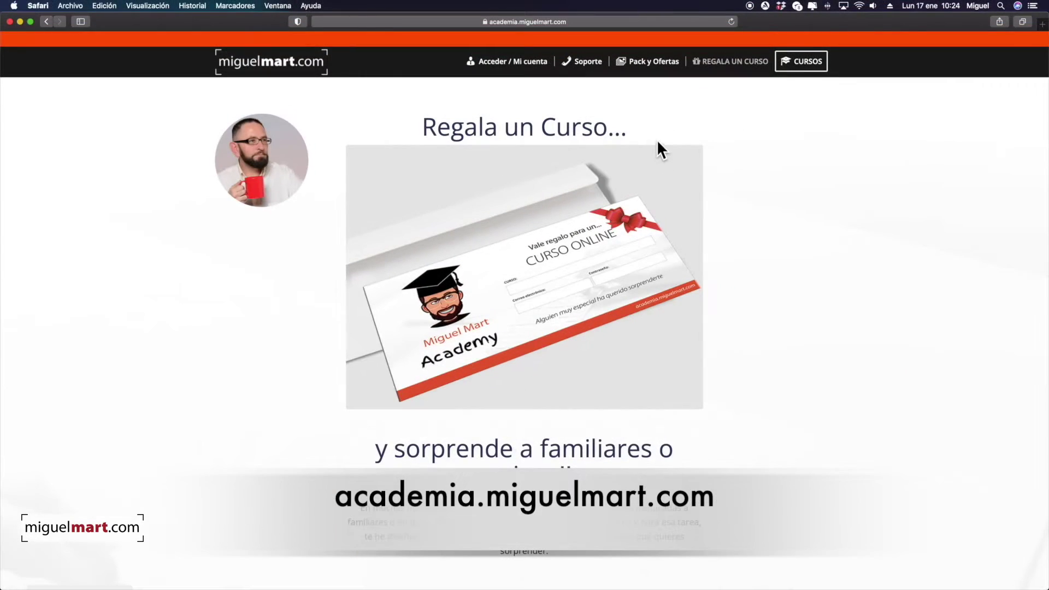
{"action": "left_click_drag", "start_coordinate": [634, 130], "coordinate": [416, 129]}
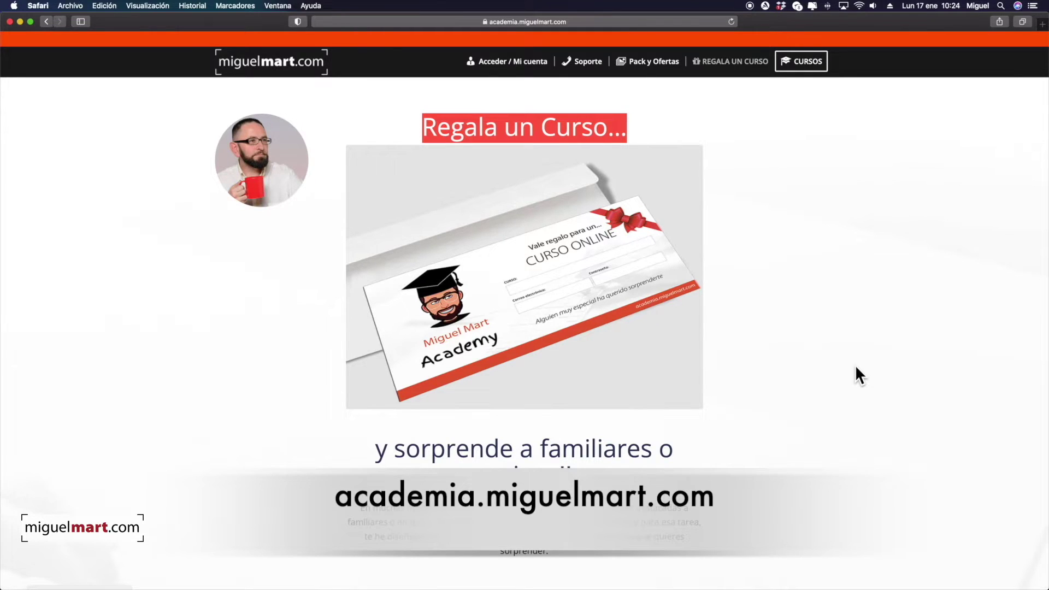
{"action": "scroll", "coordinate": [856, 368], "scroll_direction": "down", "scroll_amount": 10}
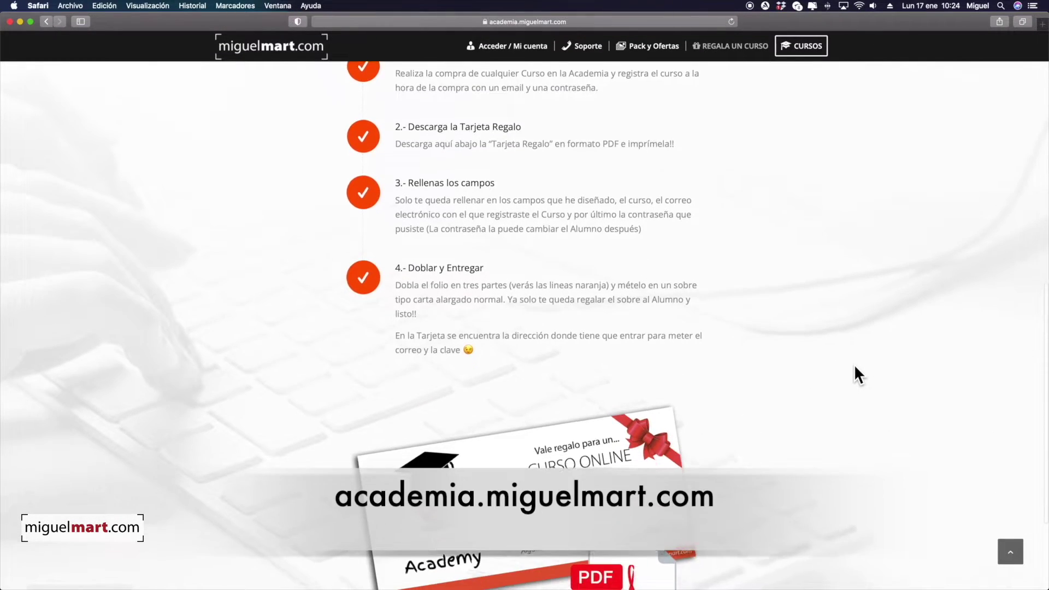
{"action": "scroll", "coordinate": [855, 367], "scroll_direction": "down", "scroll_amount": 5}
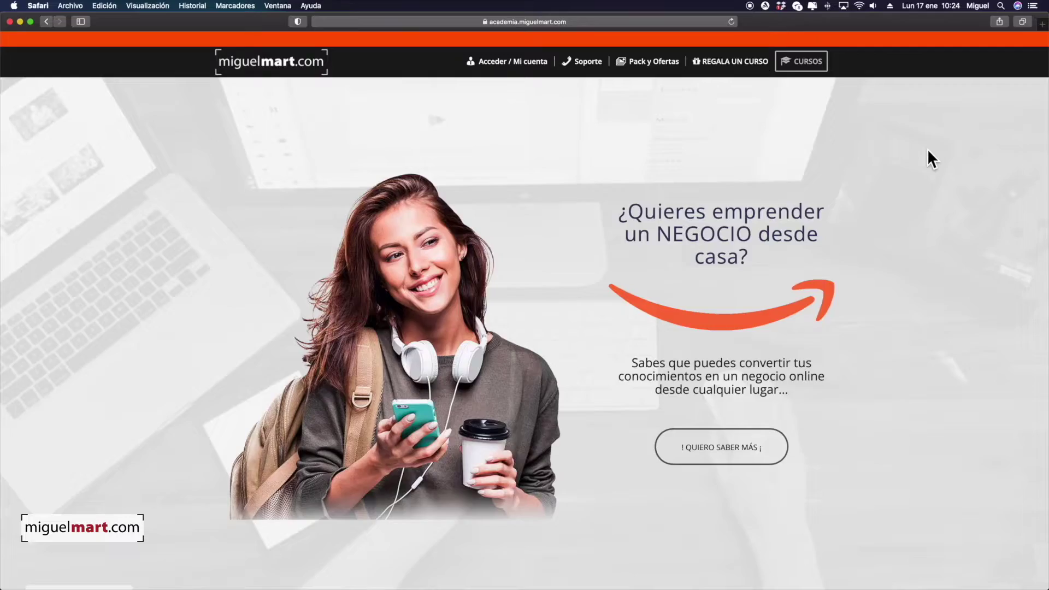
{"action": "scroll", "coordinate": [927, 151], "scroll_direction": "down", "scroll_amount": 10}
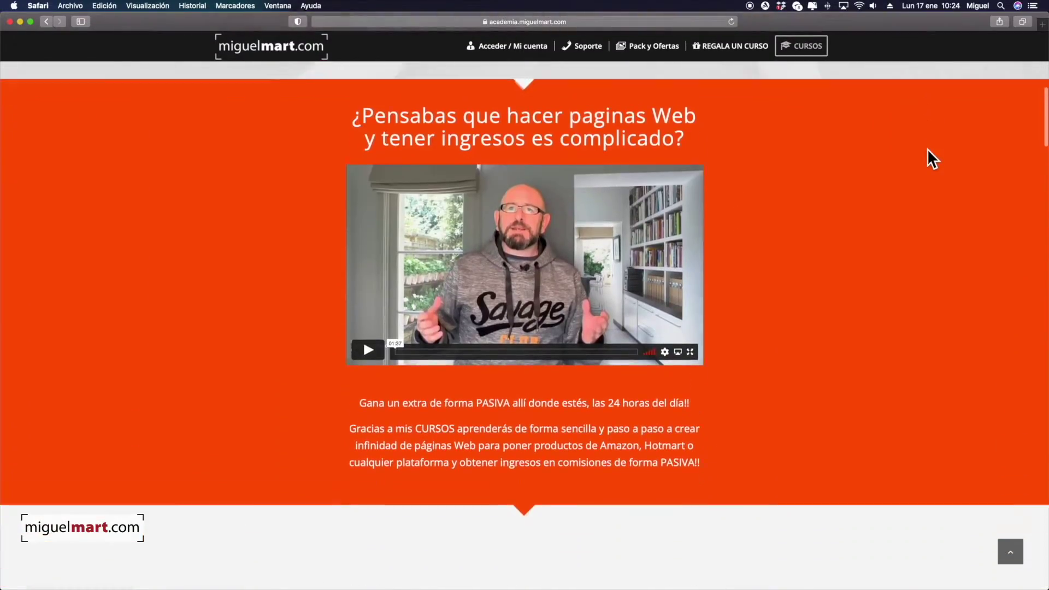
{"action": "scroll", "coordinate": [927, 148], "scroll_direction": "down", "scroll_amount": 5}
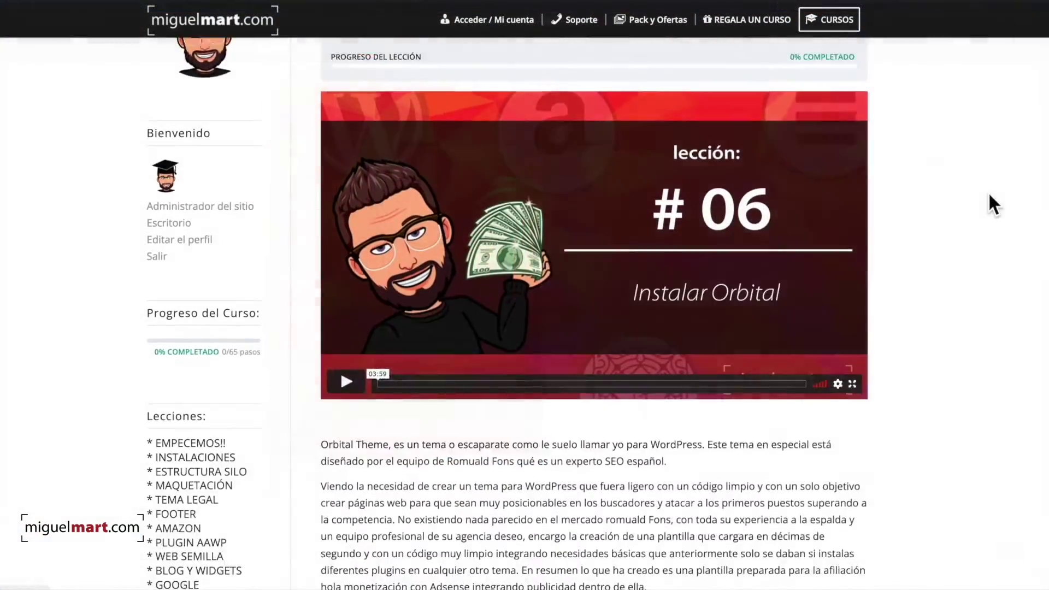
{"action": "scroll", "coordinate": [988, 191], "scroll_direction": "down", "scroll_amount": 5}
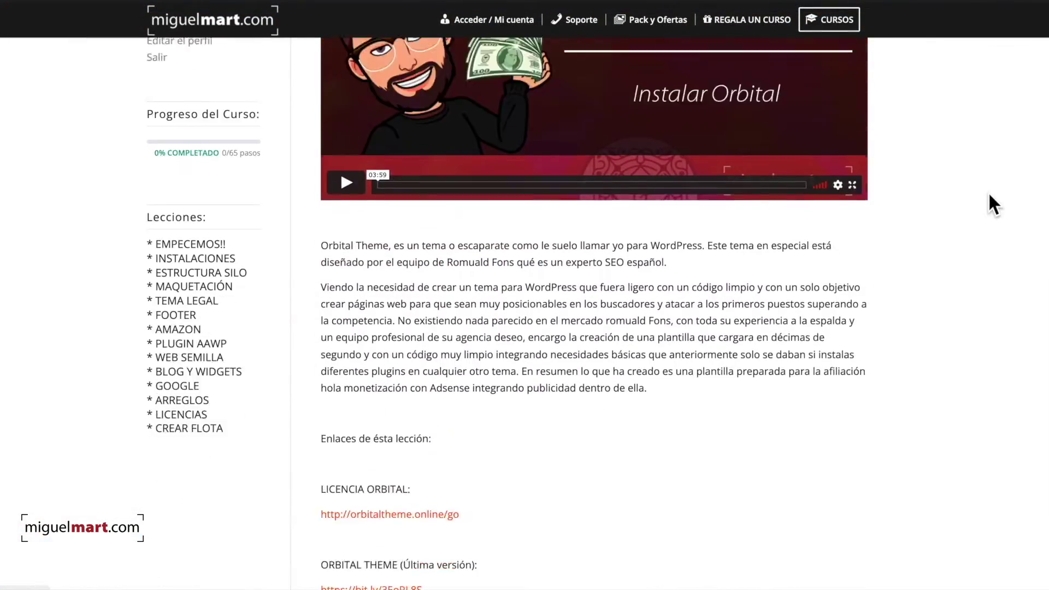
{"action": "scroll", "coordinate": [992, 205], "scroll_direction": "down", "scroll_amount": 5}
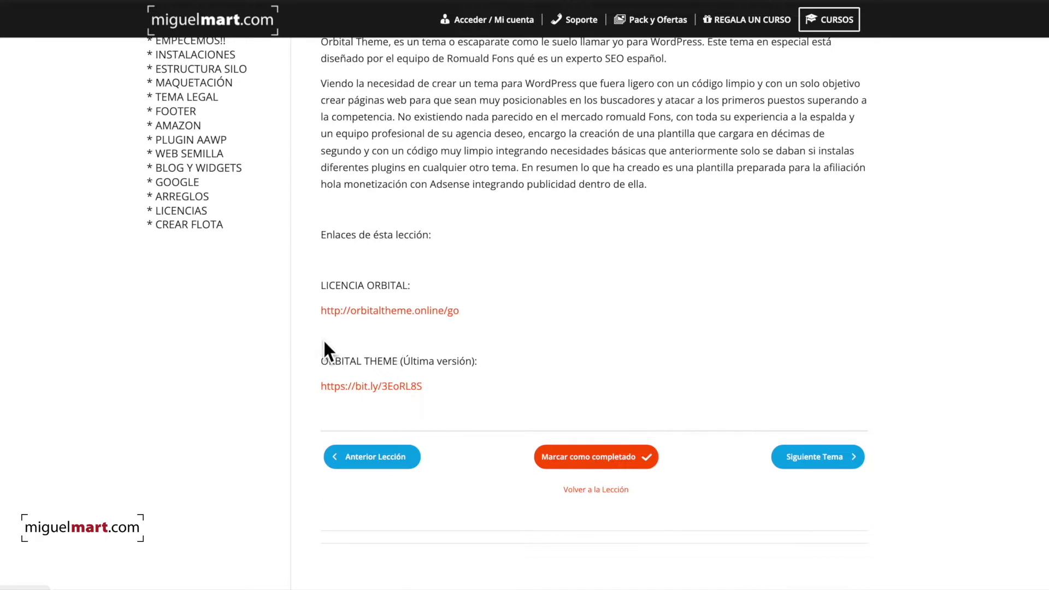
{"action": "left_click", "coordinate": [407, 387]}
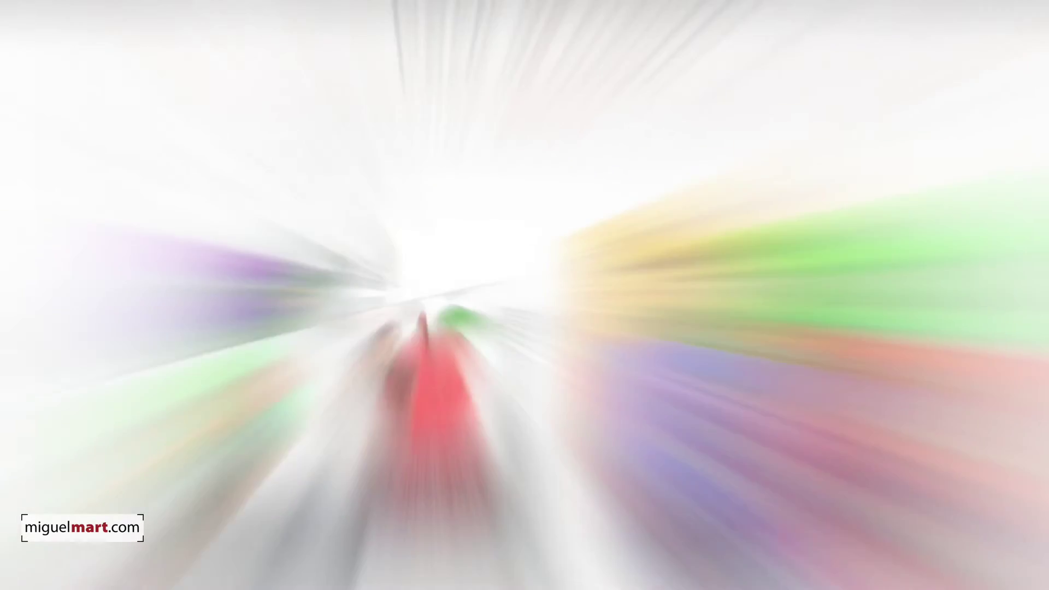
{"action": "left_click_drag", "start_coordinate": [648, 101], "coordinate": [400, 104]}
{"action": "left_click", "coordinate": [945, 278]}
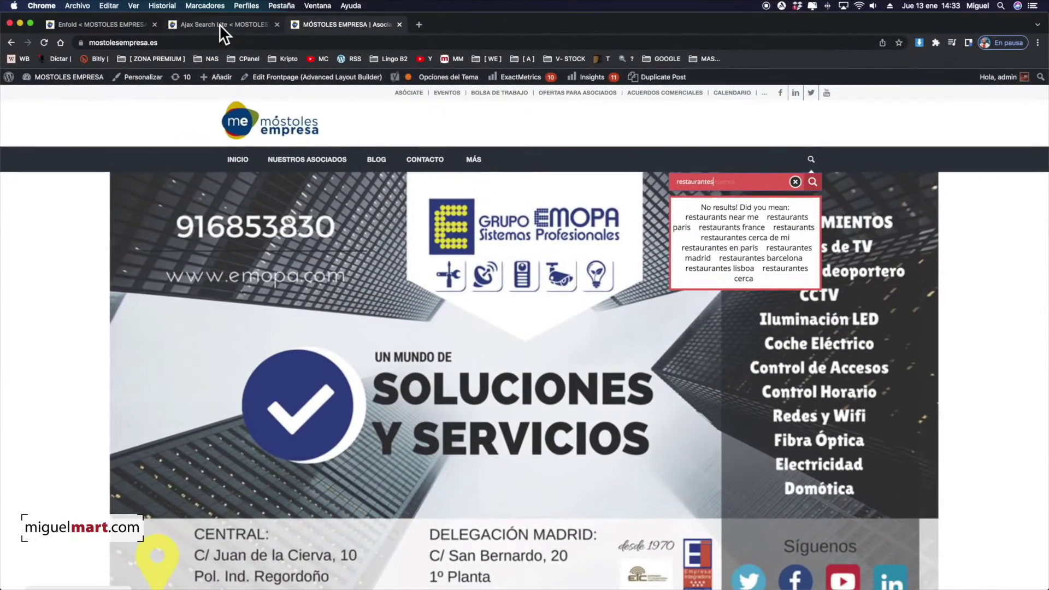
In Ajax Search Lite's post types to search, remove Entradas and Páginas and add Items de portfolio
{"action": "left_click", "coordinate": [219, 24]}
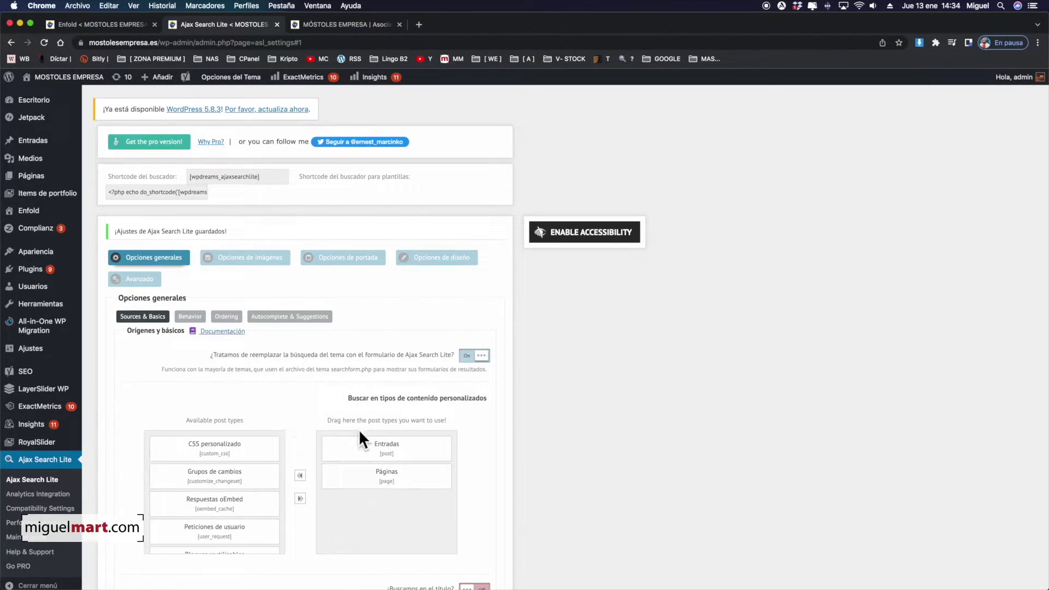
{"action": "scroll", "coordinate": [360, 385], "scroll_direction": "down", "scroll_amount": 5}
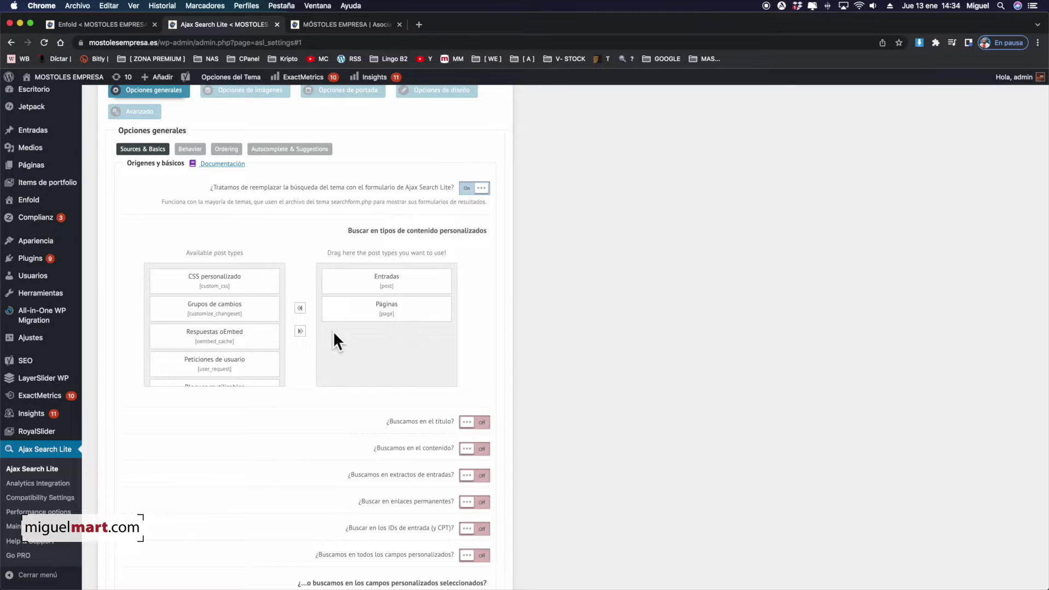
{"action": "left_click_drag", "start_coordinate": [369, 281], "coordinate": [242, 297]}
{"action": "left_click_drag", "start_coordinate": [404, 289], "coordinate": [246, 331]}
{"action": "scroll", "coordinate": [251, 322], "scroll_direction": "down", "scroll_amount": 5}
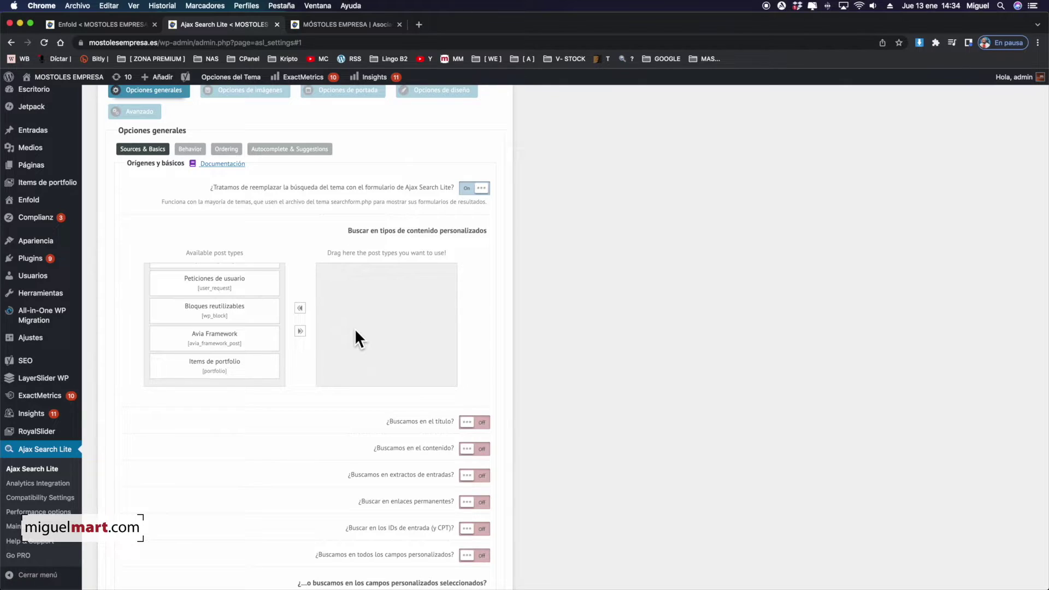
{"action": "left_click_drag", "start_coordinate": [213, 365], "coordinate": [385, 279]}
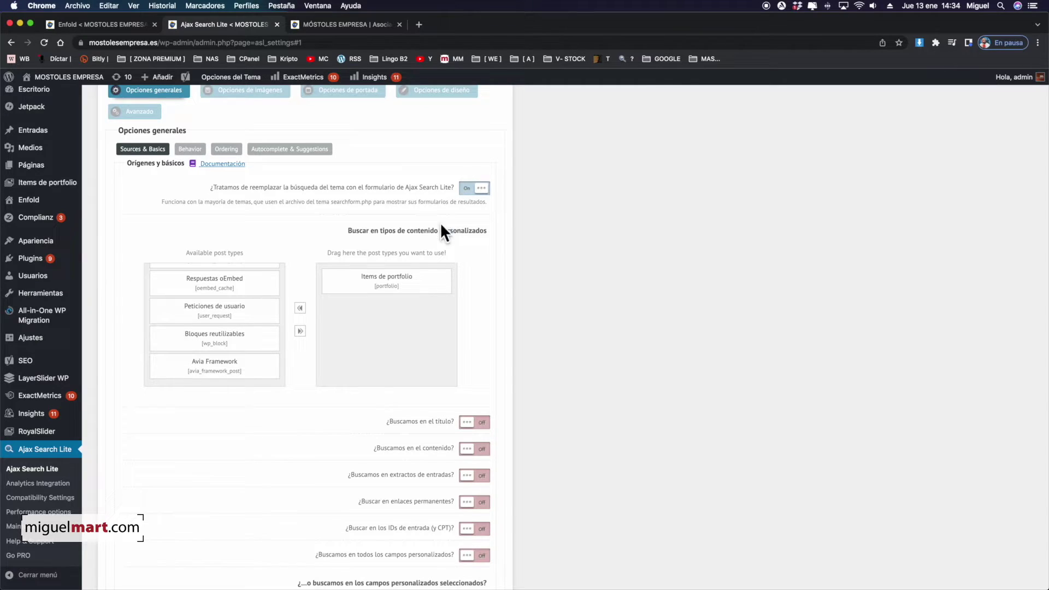
Review the remaining search source settings and save the Ajax Search Lite options
{"action": "scroll", "coordinate": [473, 289], "scroll_direction": "down", "scroll_amount": 3}
{"action": "scroll", "coordinate": [473, 295], "scroll_direction": "down", "scroll_amount": 3}
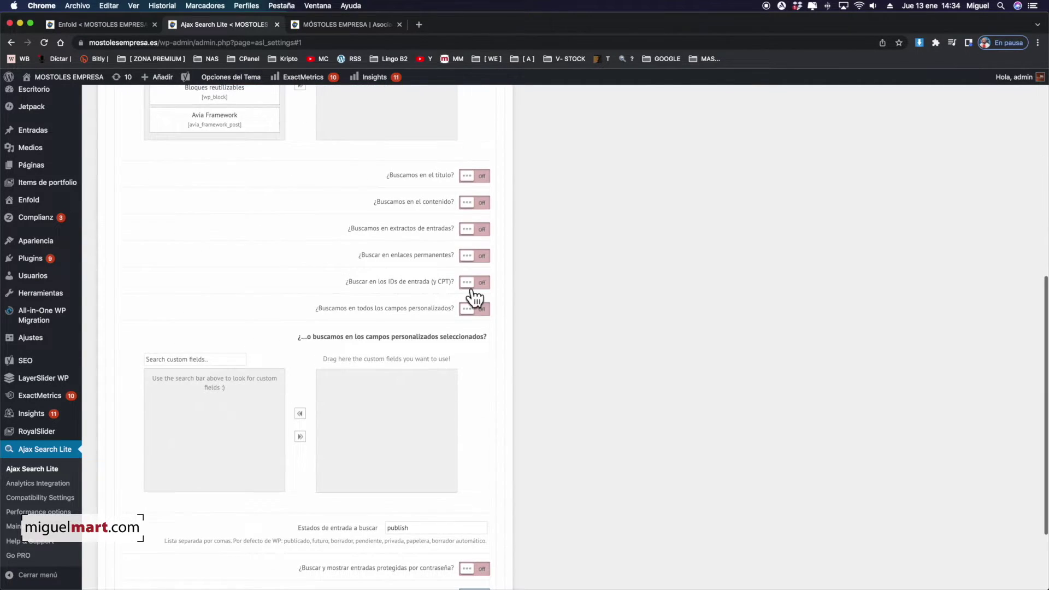
{"action": "scroll", "coordinate": [473, 278], "scroll_direction": "down", "scroll_amount": 2}
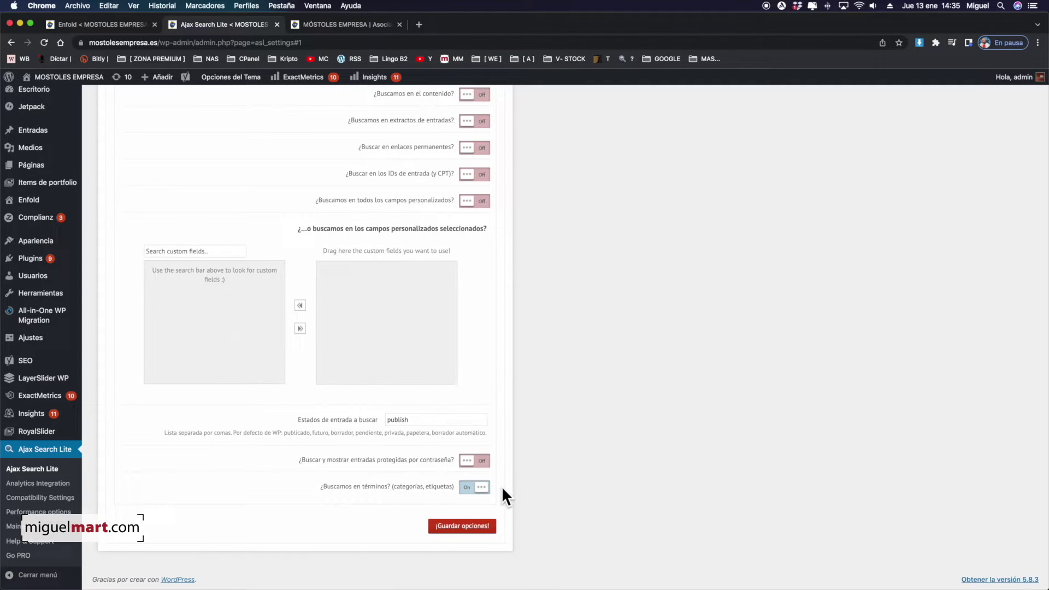
{"action": "left_click", "coordinate": [467, 527]}
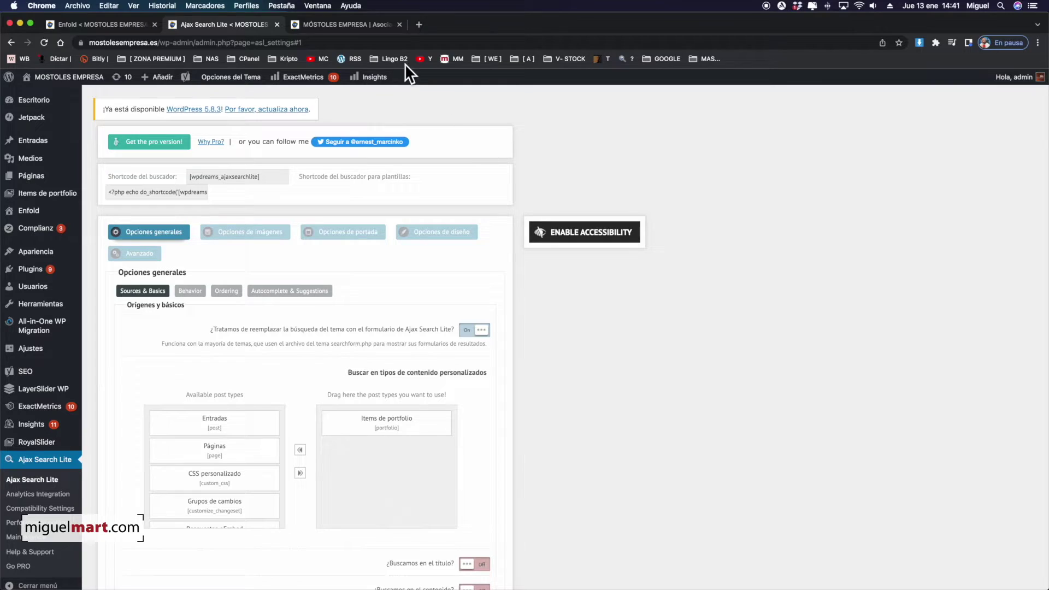
Reload the site's home page and look over its associates' logo section
{"action": "left_click", "coordinate": [349, 20]}
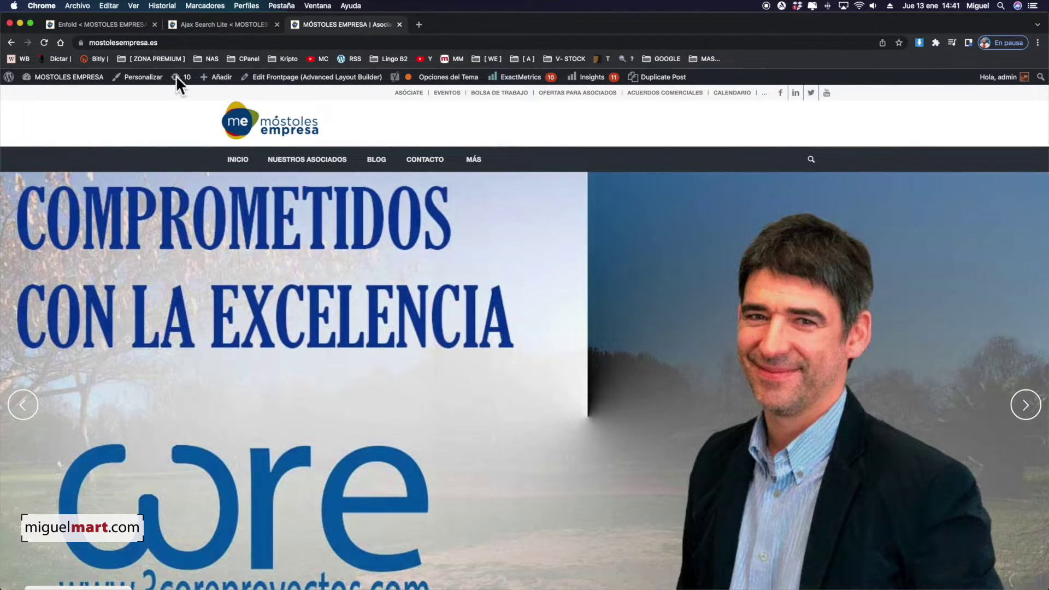
{"action": "left_click", "coordinate": [41, 43]}
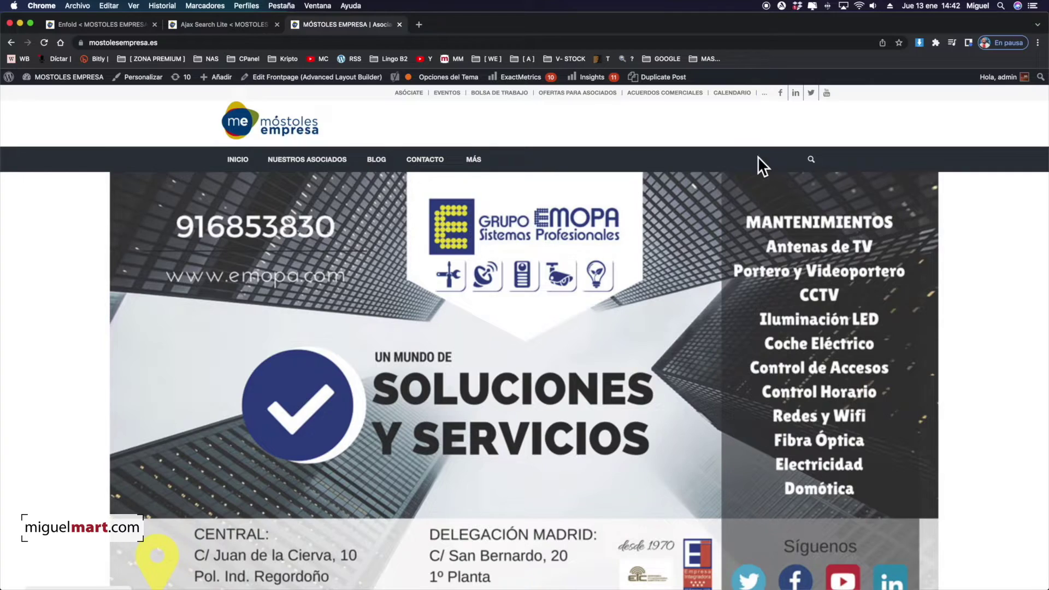
{"action": "scroll", "coordinate": [650, 218], "scroll_direction": "down", "scroll_amount": 10}
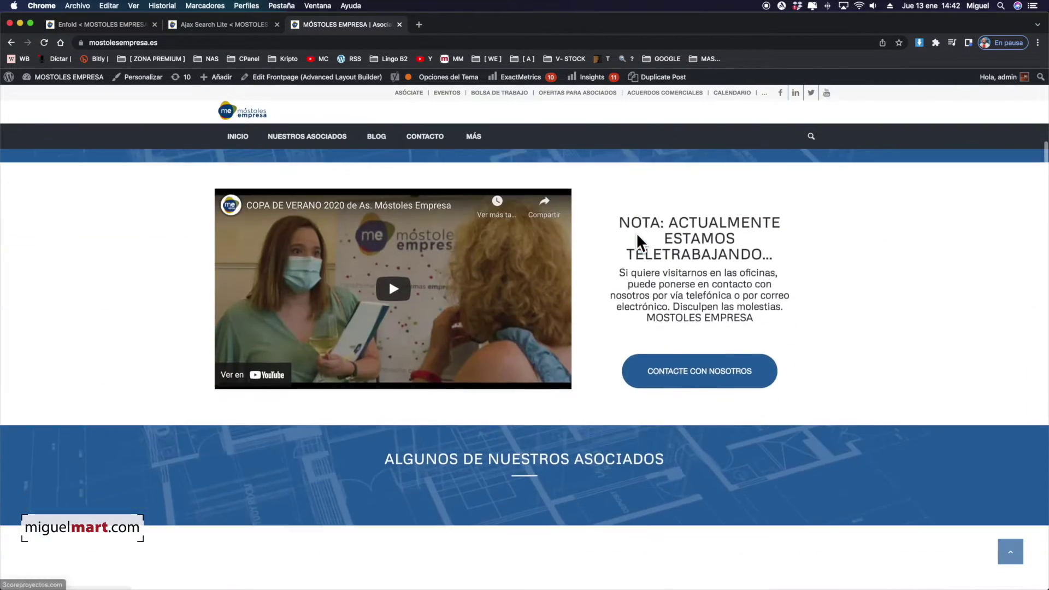
{"action": "scroll", "coordinate": [638, 241], "scroll_direction": "down", "scroll_amount": 6}
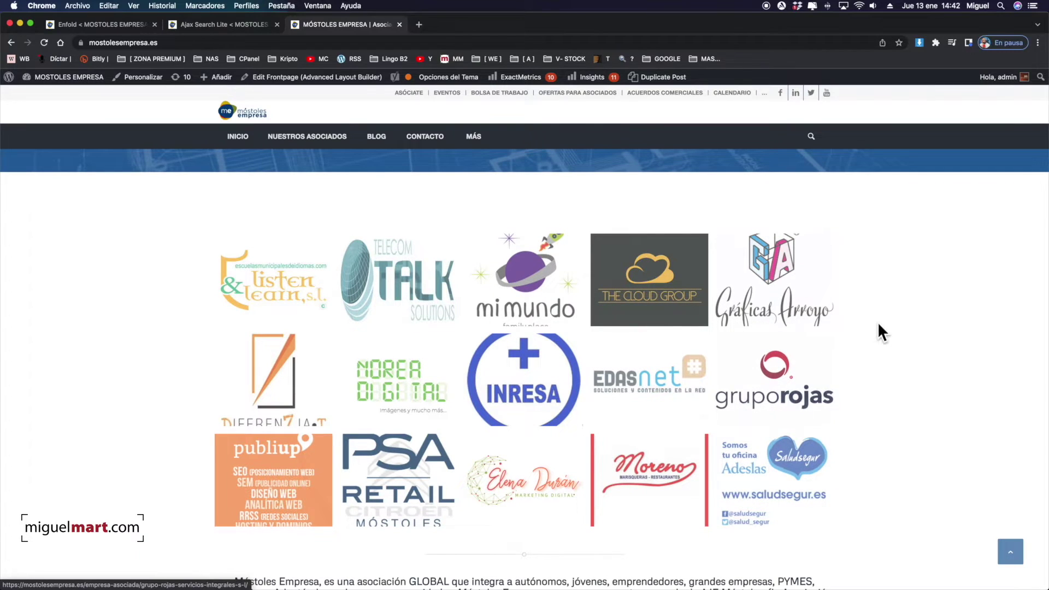
{"action": "scroll", "coordinate": [874, 326], "scroll_direction": "up", "scroll_amount": 2}
{"action": "scroll", "coordinate": [872, 322], "scroll_direction": "up", "scroll_amount": 3}
{"action": "scroll", "coordinate": [689, 360], "scroll_direction": "up", "scroll_amount": 7}
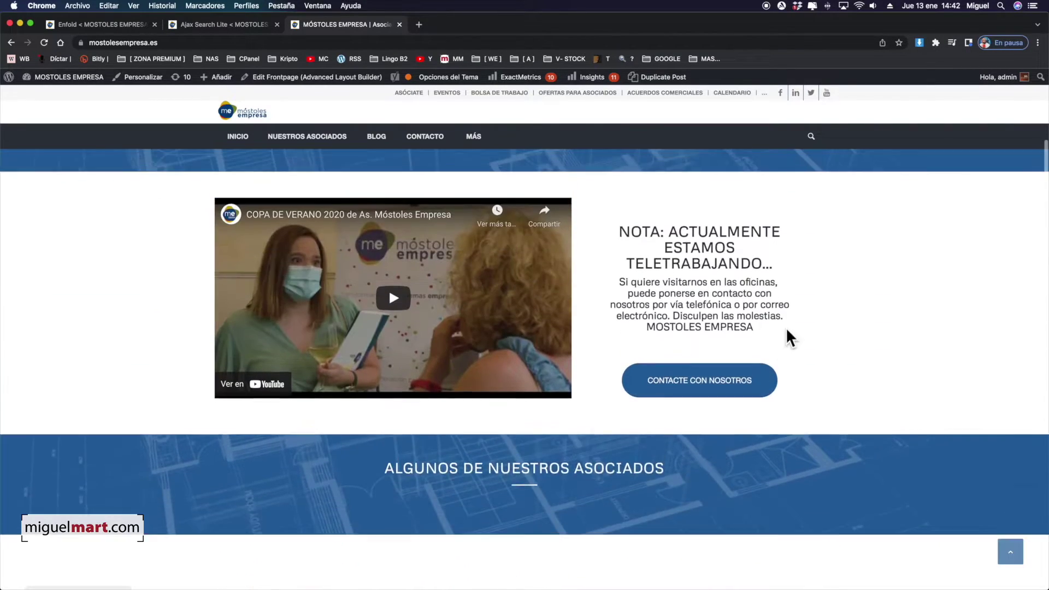
{"action": "scroll", "coordinate": [775, 314], "scroll_direction": "up", "scroll_amount": 8}
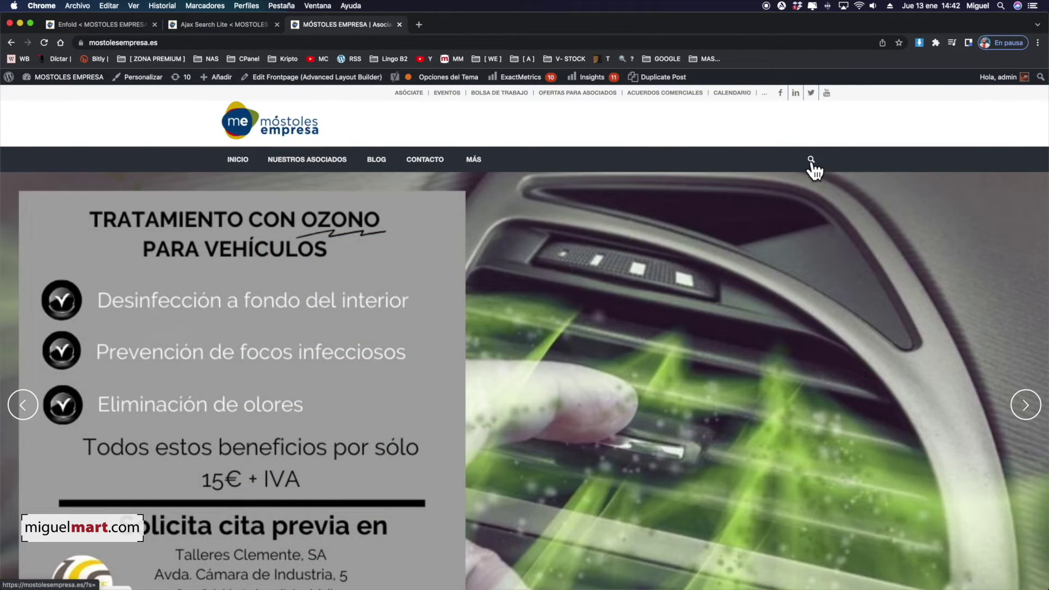
Search for "restaurantes" in the main menu's search form, examine the suggestions and open the MARISQUERIAS MORENO entry
{"action": "left_click", "coordinate": [811, 160]}
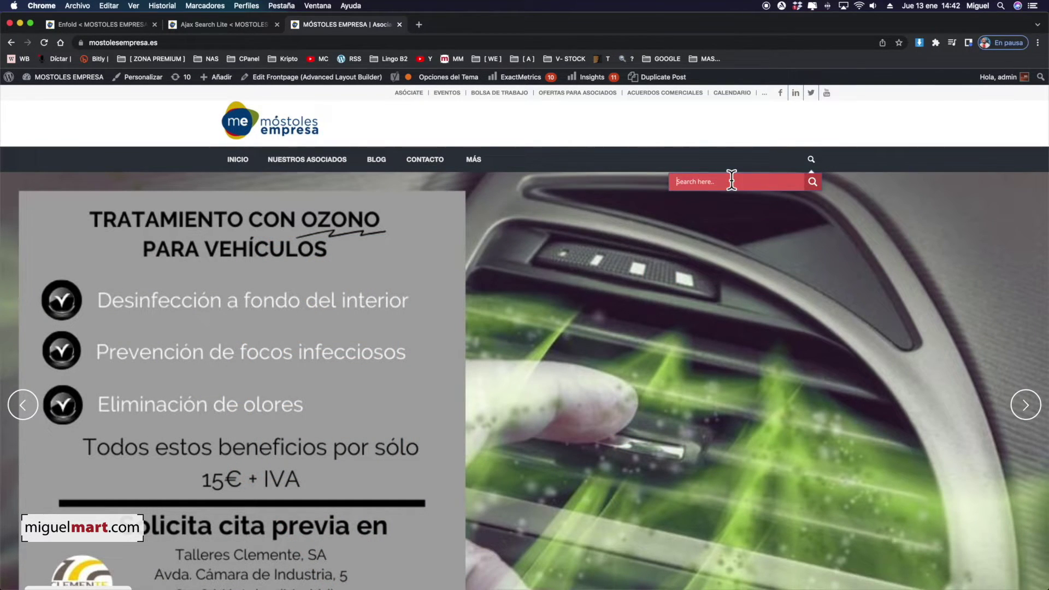
{"action": "type", "text": "restaurantes"}
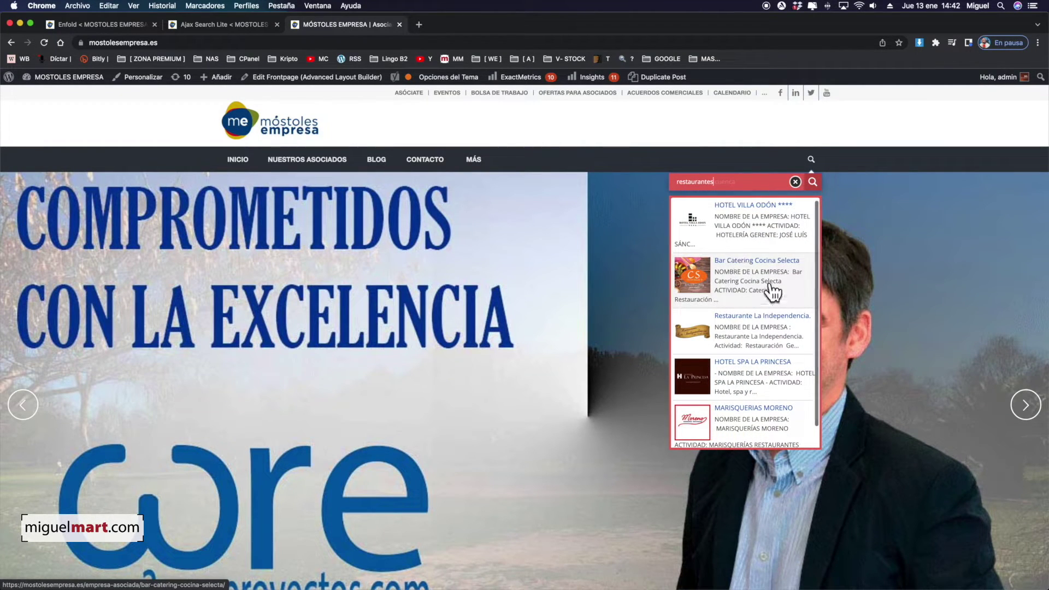
{"action": "scroll", "coordinate": [762, 230], "scroll_direction": "down", "scroll_amount": 1}
{"action": "scroll", "coordinate": [762, 229], "scroll_direction": "up", "scroll_amount": 1}
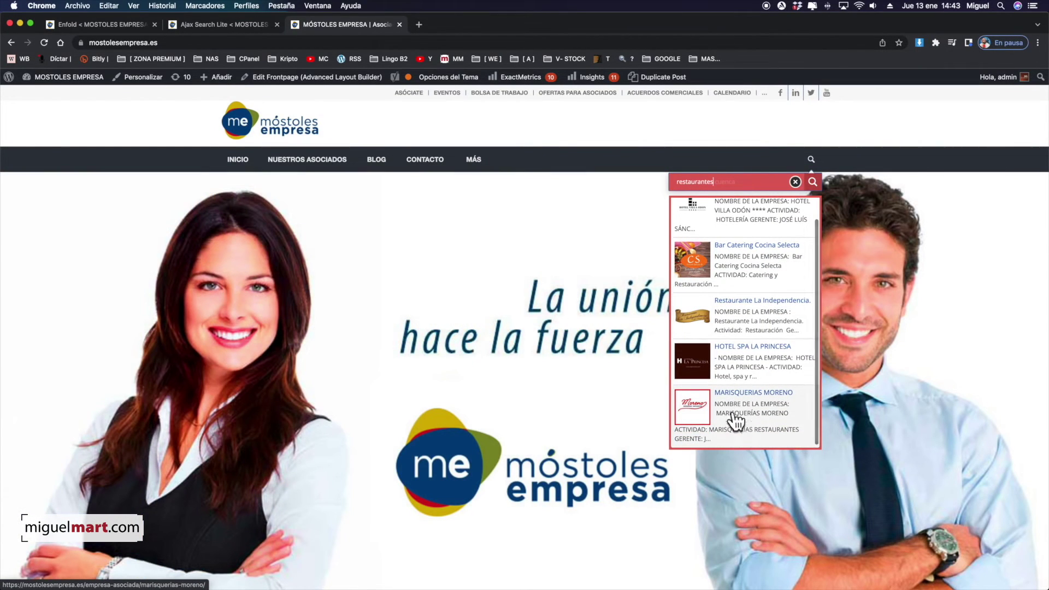
{"action": "scroll", "coordinate": [738, 320], "scroll_direction": "up", "scroll_amount": 1}
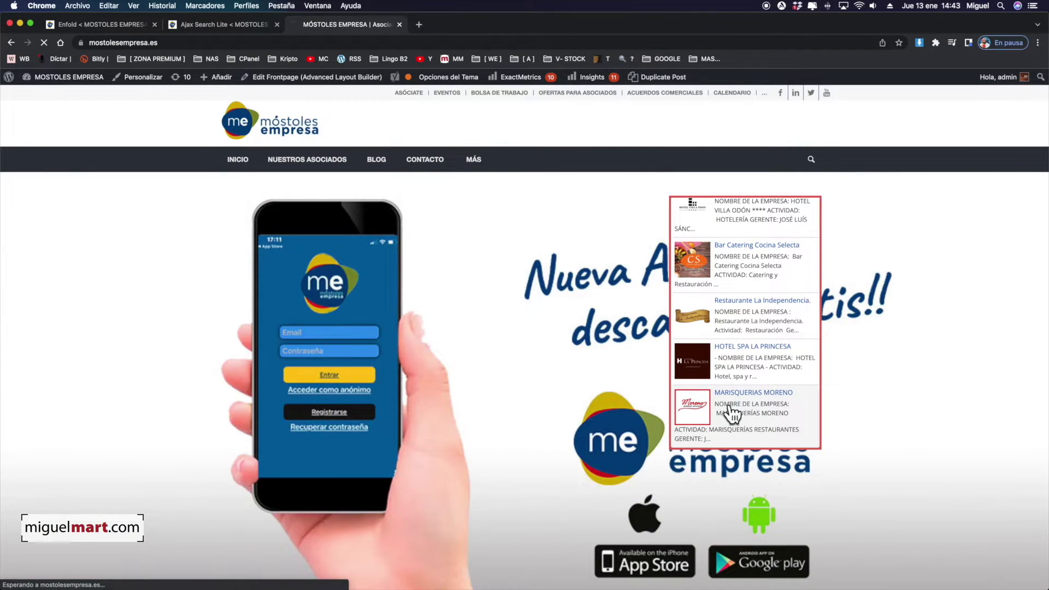
{"action": "left_click", "coordinate": [754, 416]}
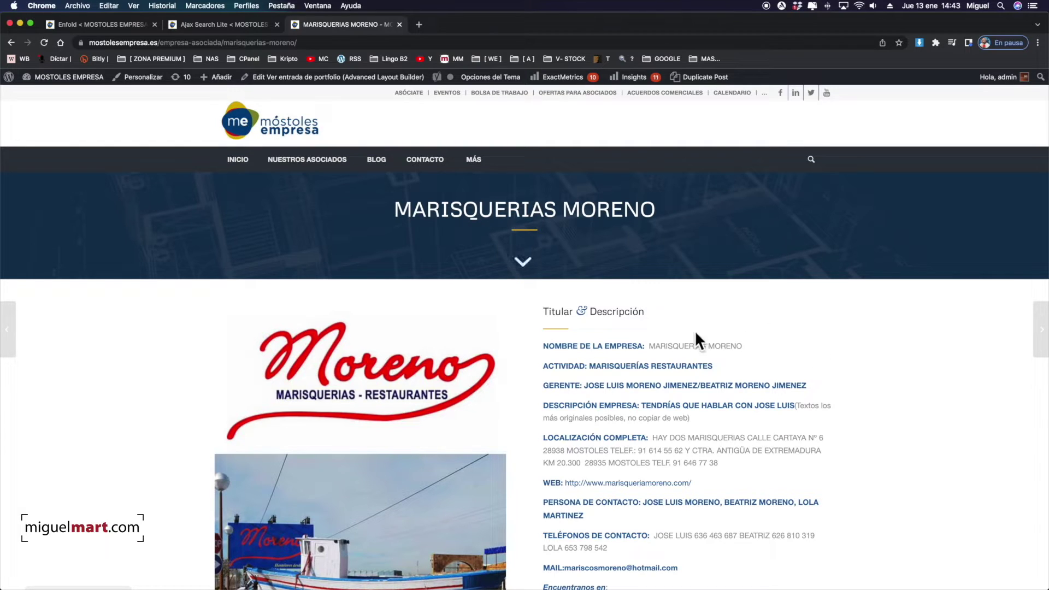
{"action": "scroll", "coordinate": [824, 376], "scroll_direction": "down", "scroll_amount": 4}
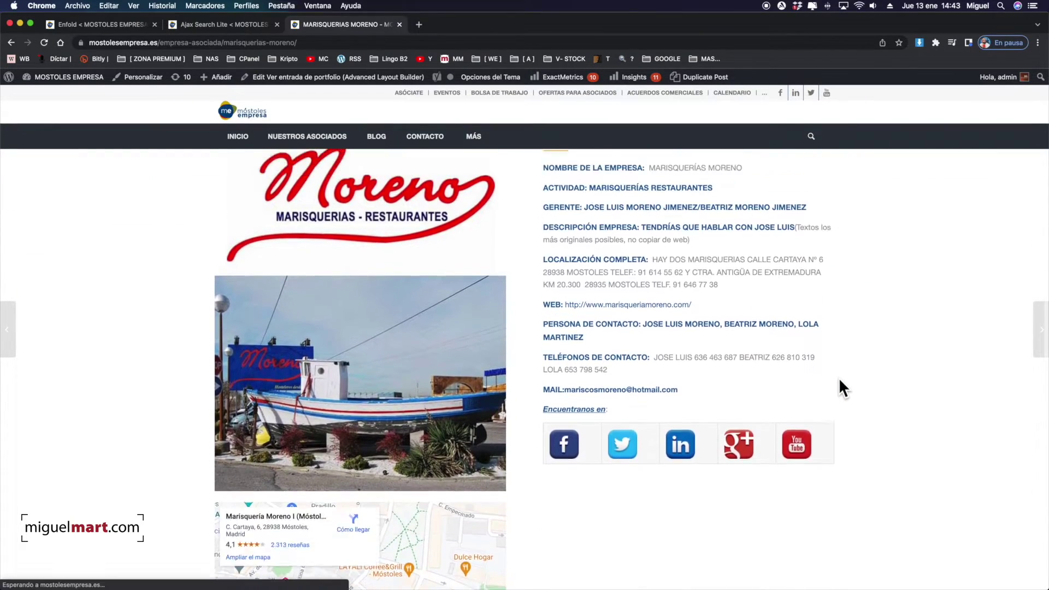
Open the MARISQUERIAS MORENO portfolio entry for editing and examine its tags and its most used portfolio categories
{"action": "scroll", "coordinate": [798, 364], "scroll_direction": "up", "scroll_amount": 4}
{"action": "left_click", "coordinate": [297, 78]}
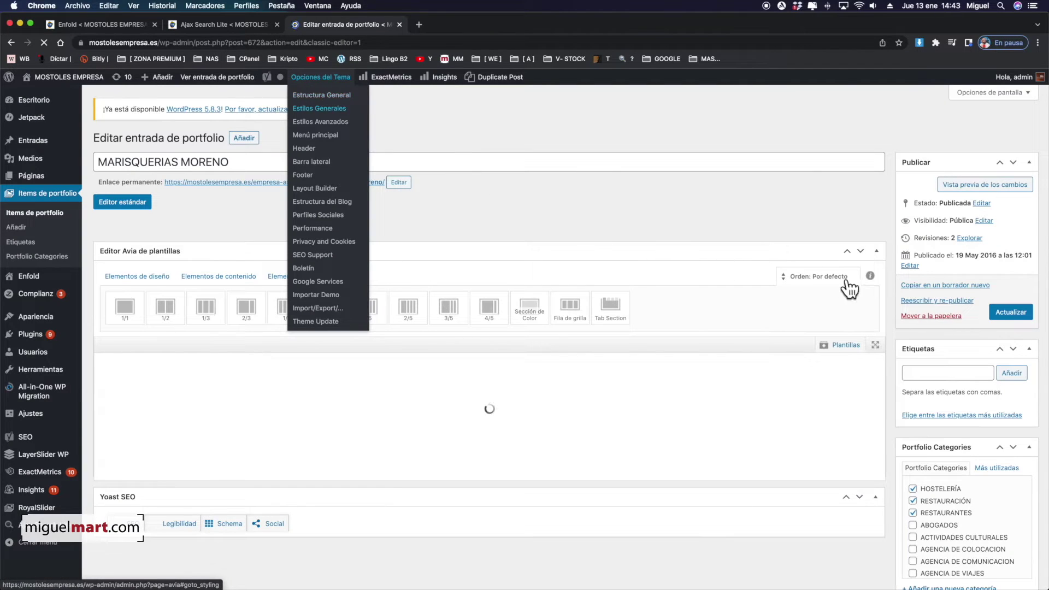
{"action": "scroll", "coordinate": [998, 431], "scroll_direction": "down", "scroll_amount": 1}
{"action": "scroll", "coordinate": [998, 432], "scroll_direction": "down", "scroll_amount": 5}
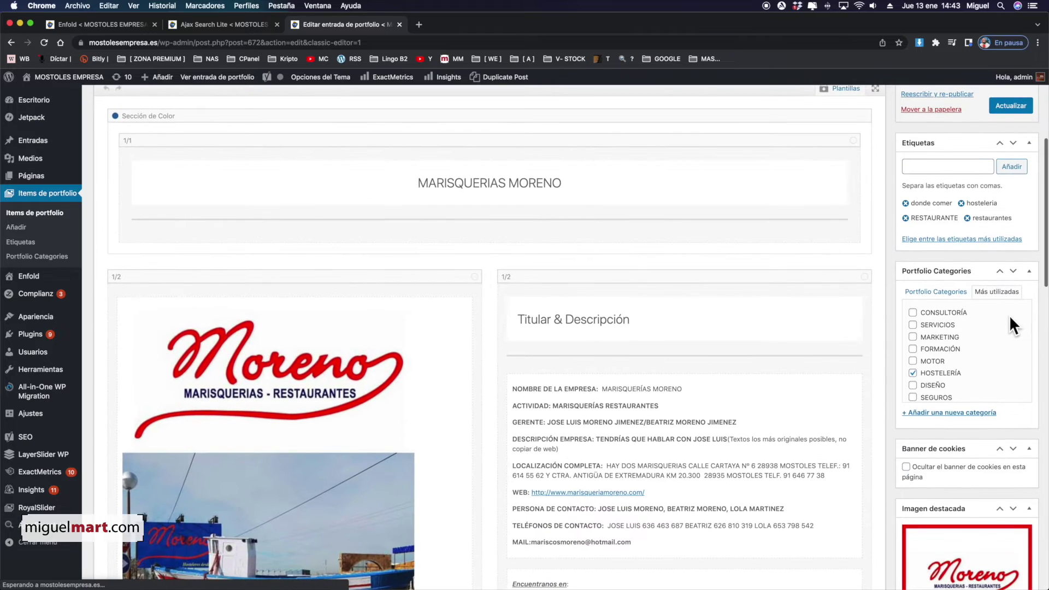
{"action": "scroll", "coordinate": [1016, 312], "scroll_direction": "down", "scroll_amount": 5}
{"action": "scroll", "coordinate": [1013, 361], "scroll_direction": "up", "scroll_amount": 5}
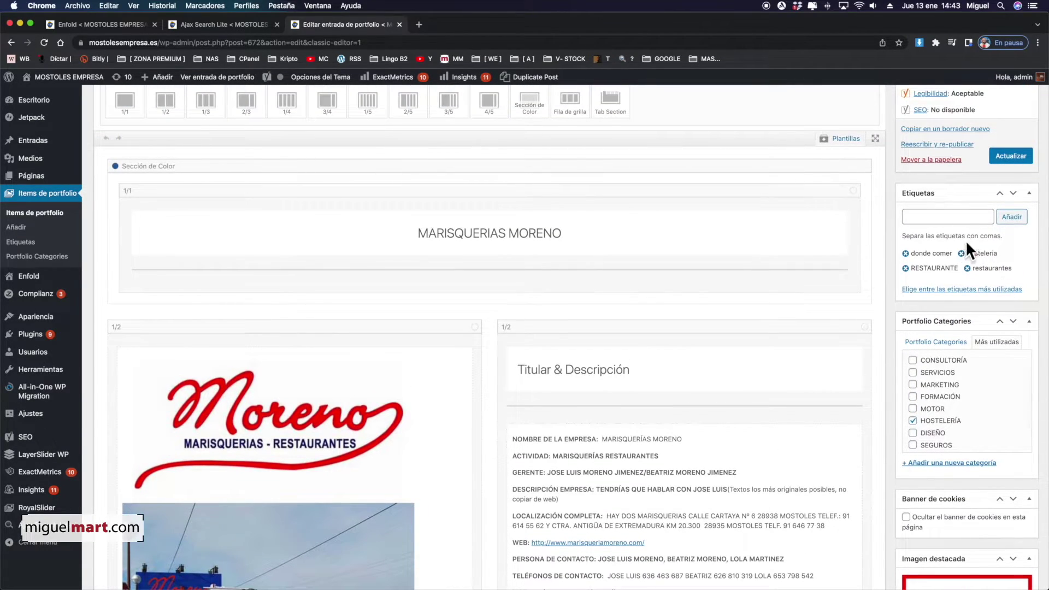
{"action": "scroll", "coordinate": [966, 246], "scroll_direction": "up", "scroll_amount": 2}
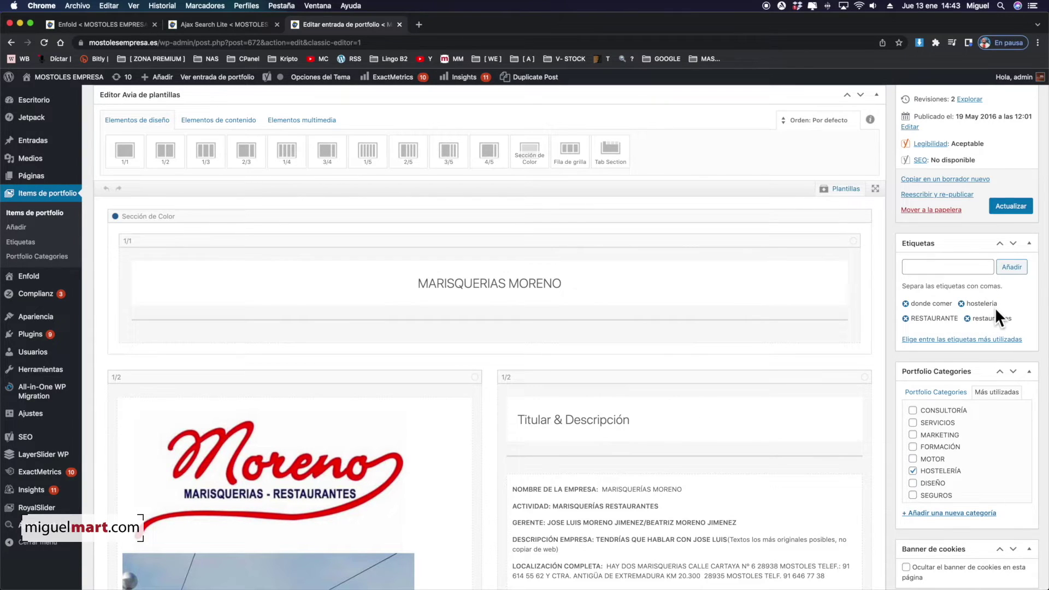
{"action": "scroll", "coordinate": [994, 307], "scroll_direction": "down", "scroll_amount": 1}
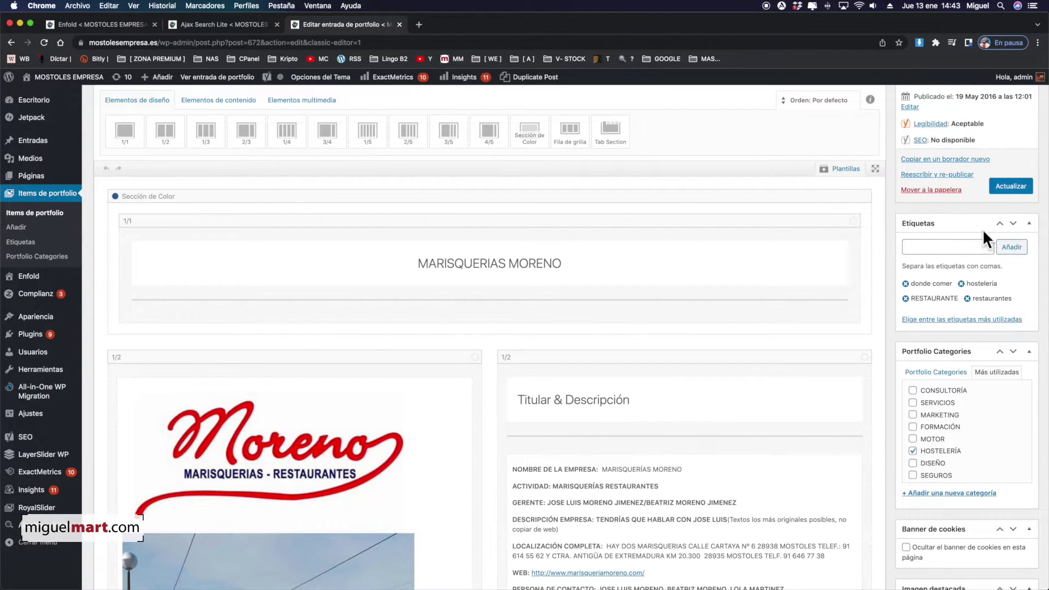
Check which boxes are enabled in the portfolio entry's screen options, close them and look over the entry's layout, tags and categories
{"action": "scroll", "coordinate": [946, 230], "scroll_direction": "up", "scroll_amount": 5}
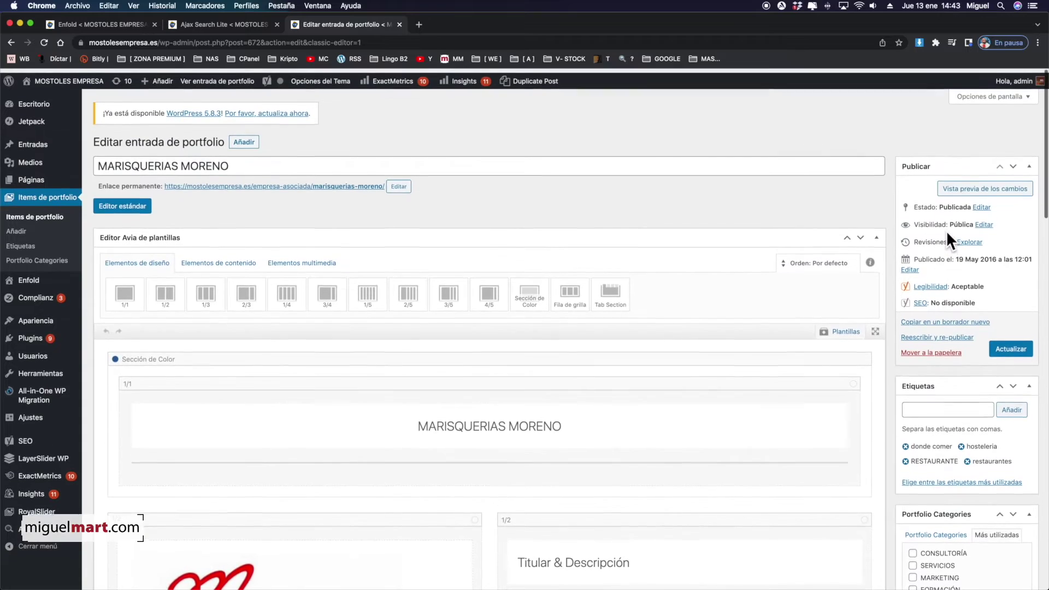
{"action": "left_click", "coordinate": [986, 94]}
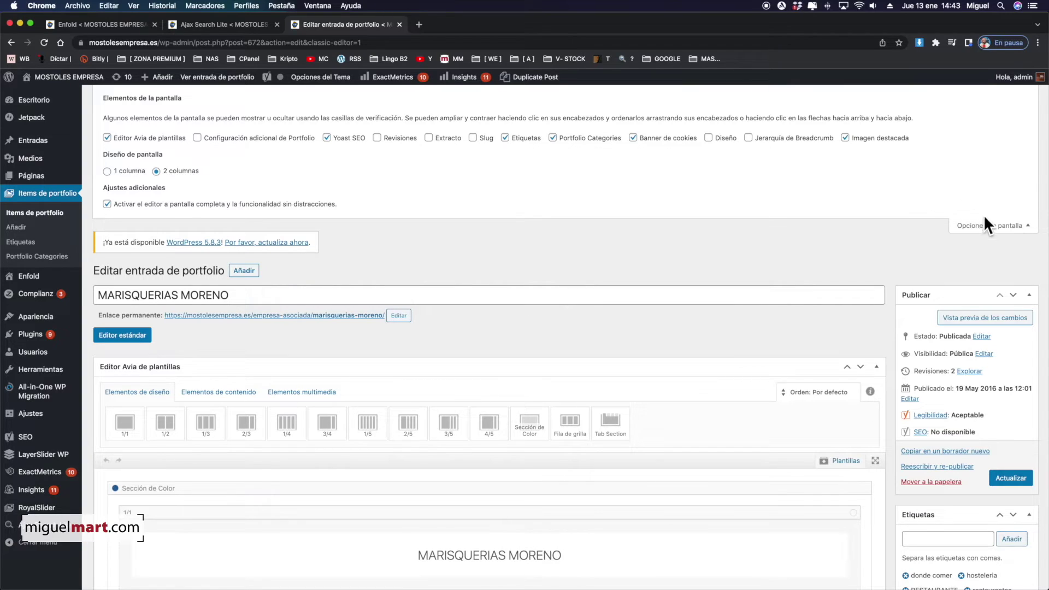
{"action": "left_click", "coordinate": [990, 230]}
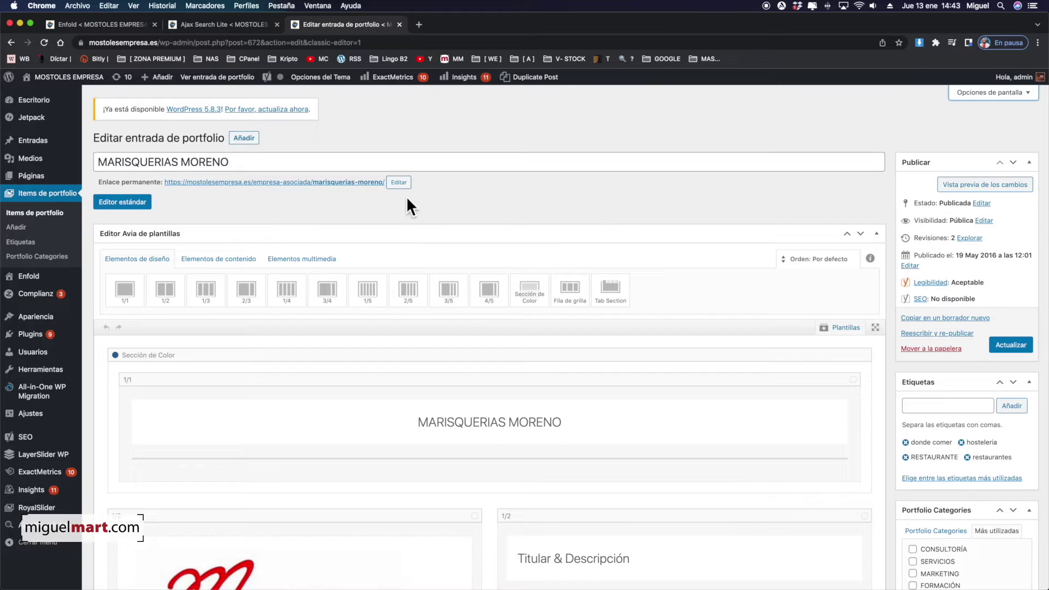
{"action": "scroll", "coordinate": [556, 202], "scroll_direction": "down", "scroll_amount": 5}
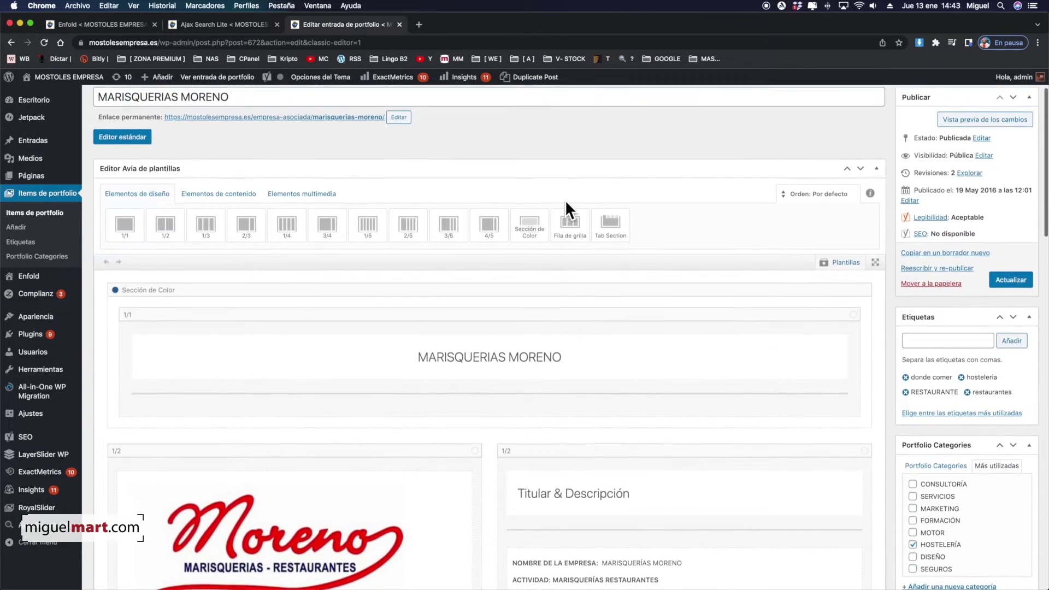
{"action": "scroll", "coordinate": [782, 248], "scroll_direction": "up", "scroll_amount": 4}
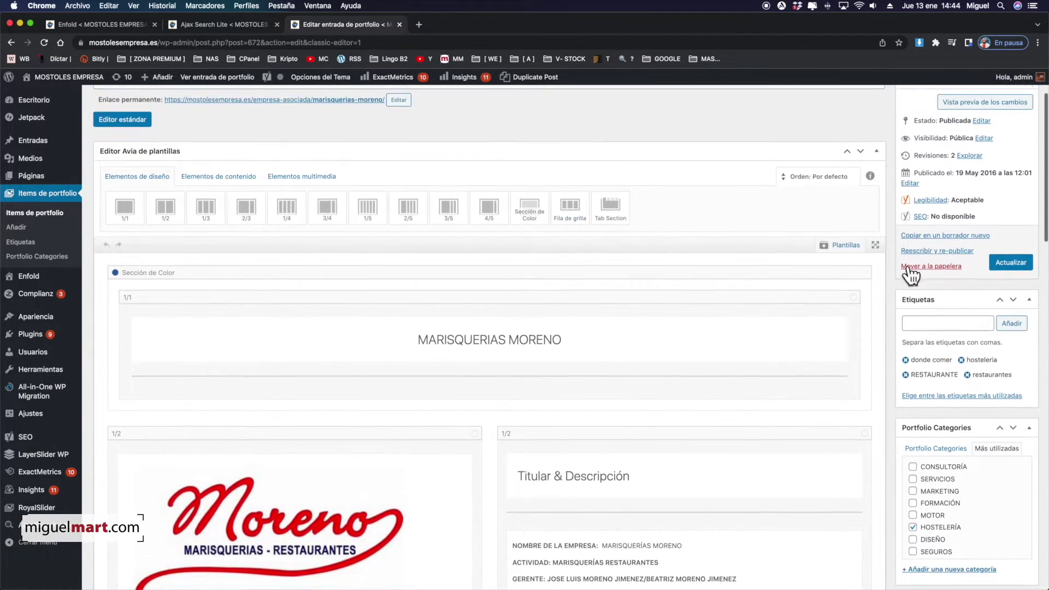
{"action": "scroll", "coordinate": [779, 247], "scroll_direction": "down", "scroll_amount": 5}
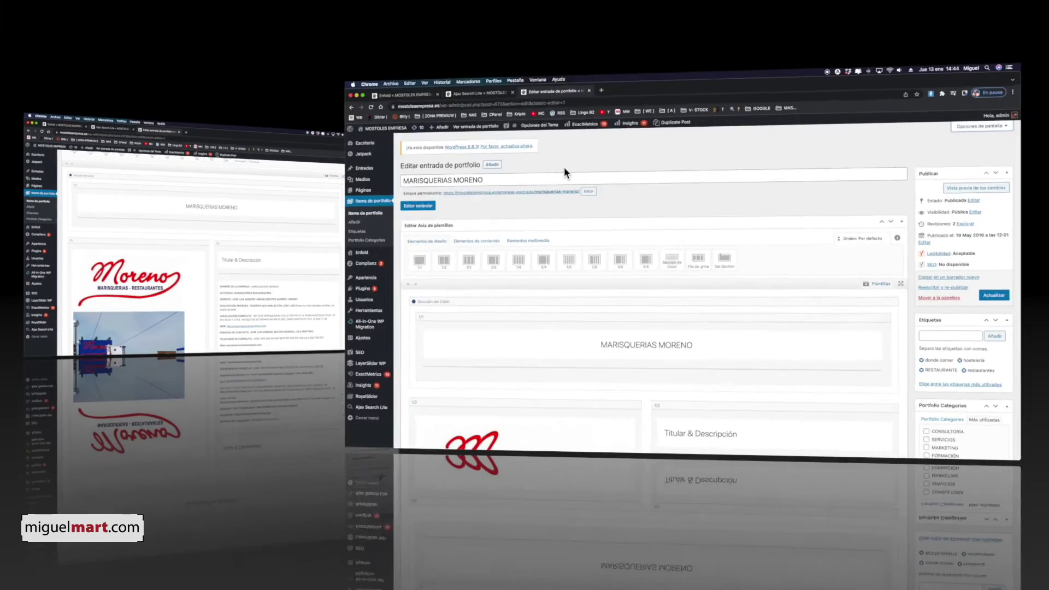
{"action": "scroll", "coordinate": [938, 368], "scroll_direction": "down", "scroll_amount": 3}
{"action": "scroll", "coordinate": [939, 368], "scroll_direction": "up", "scroll_amount": 3}
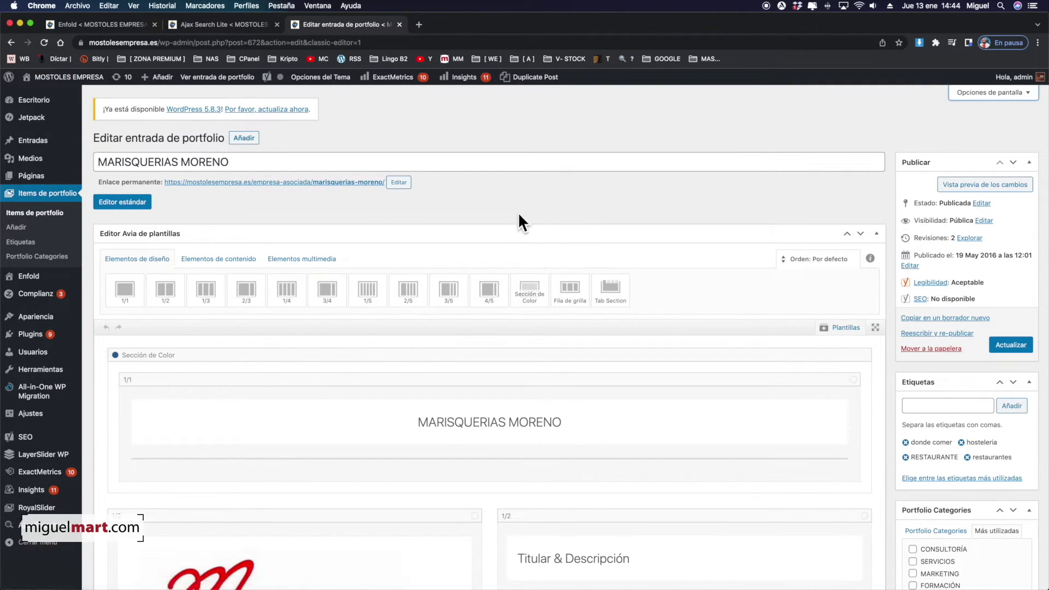
Return to the Ajax Search Lite settings and select the search form's shortcode [wpdreams_ajaxsearchlite]
{"action": "left_click", "coordinate": [223, 25]}
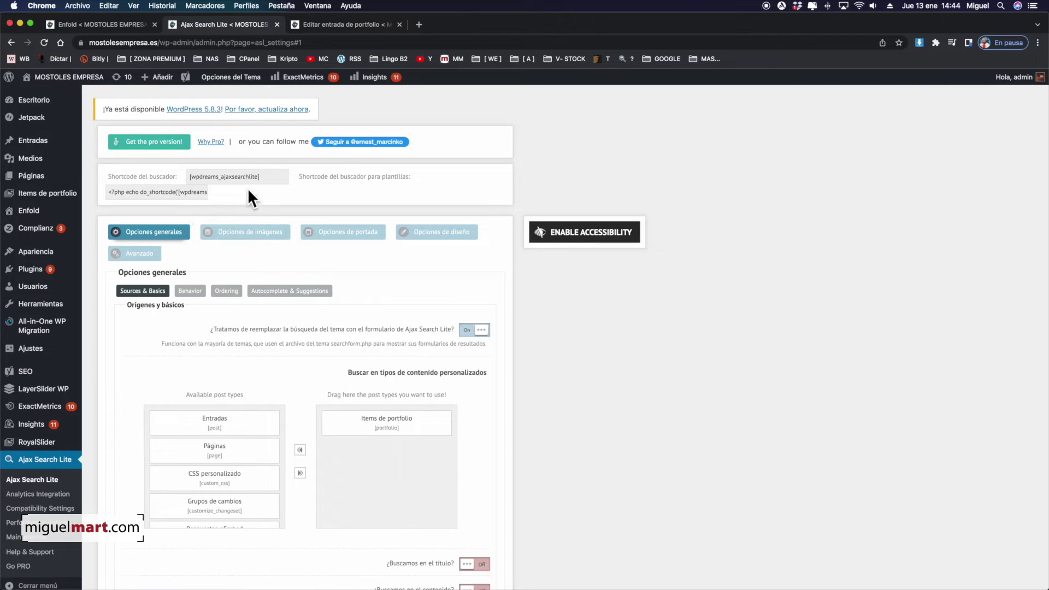
{"action": "left_click", "coordinate": [240, 176]}
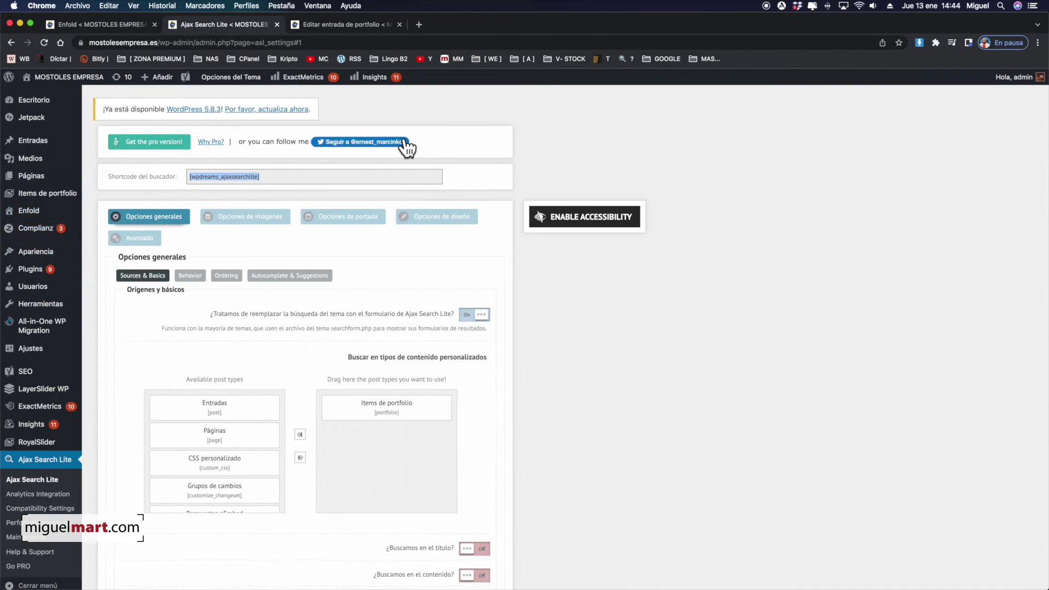
{"action": "scroll", "coordinate": [569, 123], "scroll_direction": "down", "scroll_amount": 3}
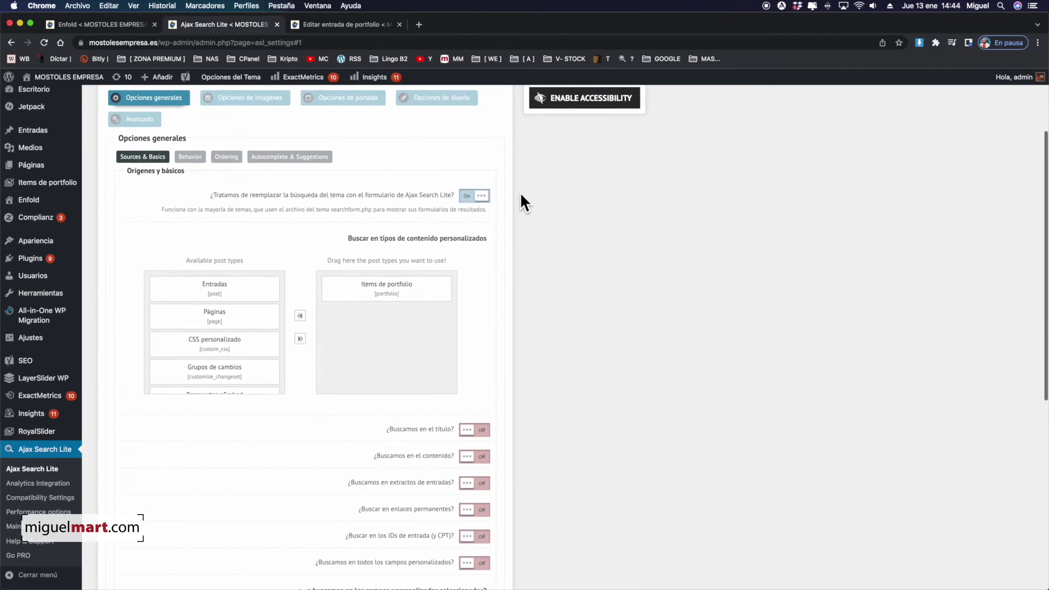
{"action": "scroll", "coordinate": [455, 164], "scroll_direction": "up", "scroll_amount": 3}
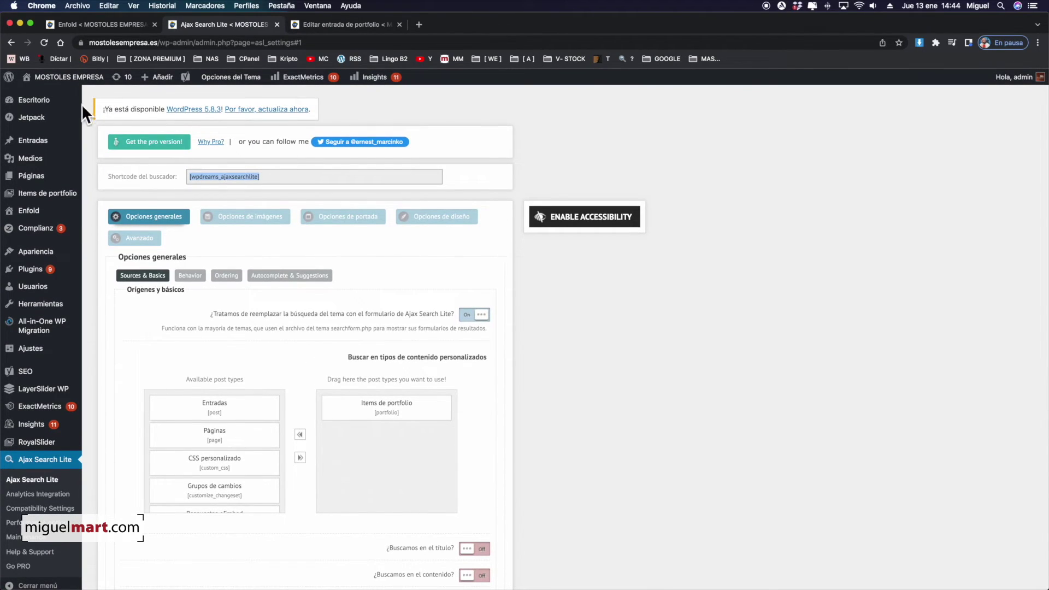
{"action": "mouse_move", "coordinate": [66, 77]}
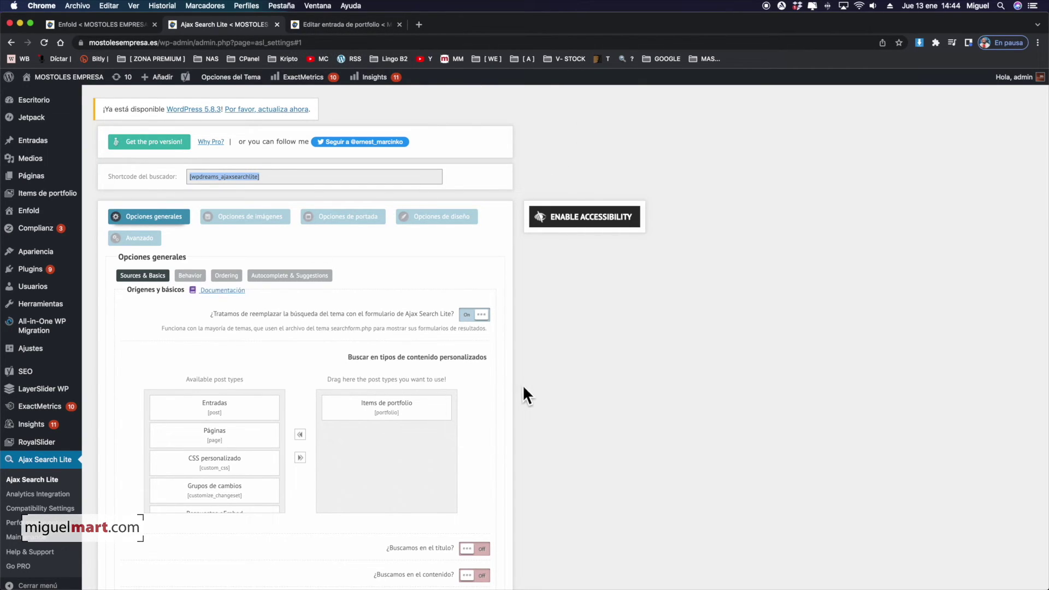
Review Ajax Search Lite's general source options, from the post types to search through the custom fields and post statuses
{"action": "scroll", "coordinate": [508, 390], "scroll_direction": "down", "scroll_amount": 1}
{"action": "scroll", "coordinate": [460, 418], "scroll_direction": "down", "scroll_amount": 10}
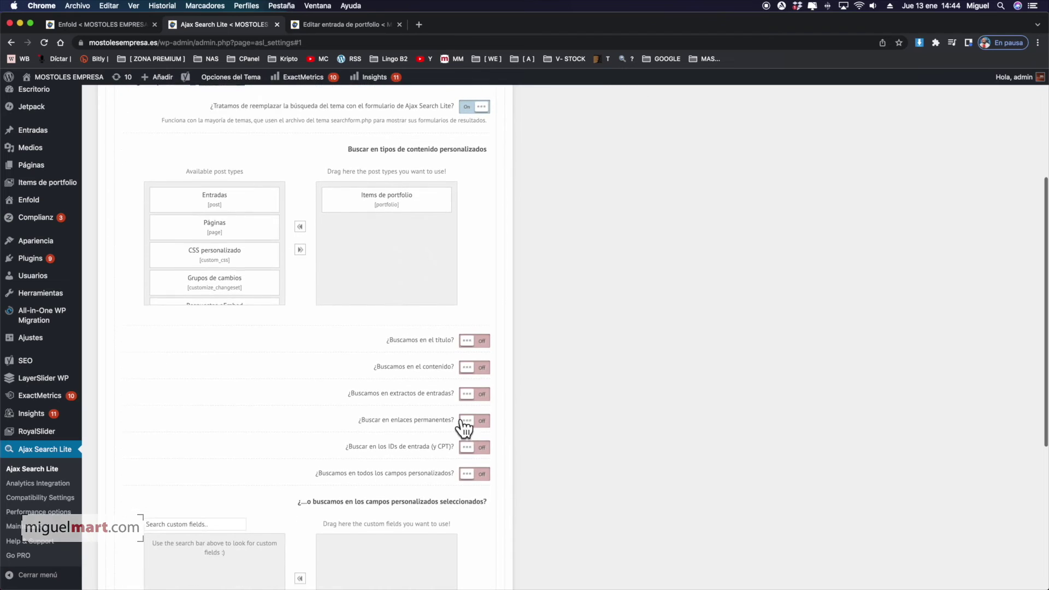
{"action": "scroll", "coordinate": [425, 371], "scroll_direction": "up", "scroll_amount": 5}
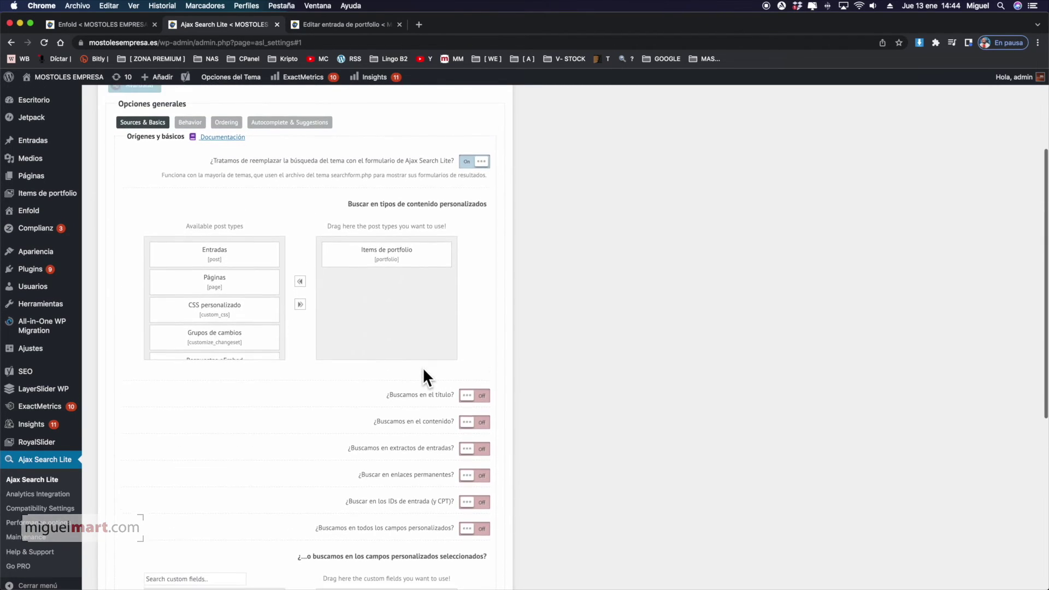
{"action": "scroll", "coordinate": [421, 367], "scroll_direction": "down", "scroll_amount": 3}
{"action": "scroll", "coordinate": [422, 367], "scroll_direction": "down", "scroll_amount": 10}
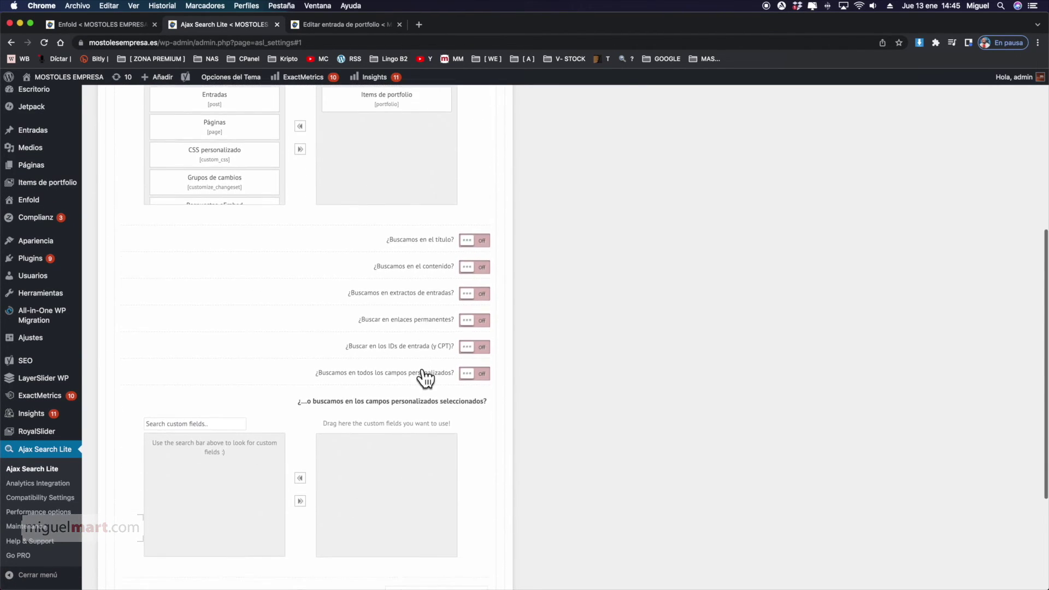
{"action": "scroll", "coordinate": [440, 265], "scroll_direction": "up", "scroll_amount": 18}
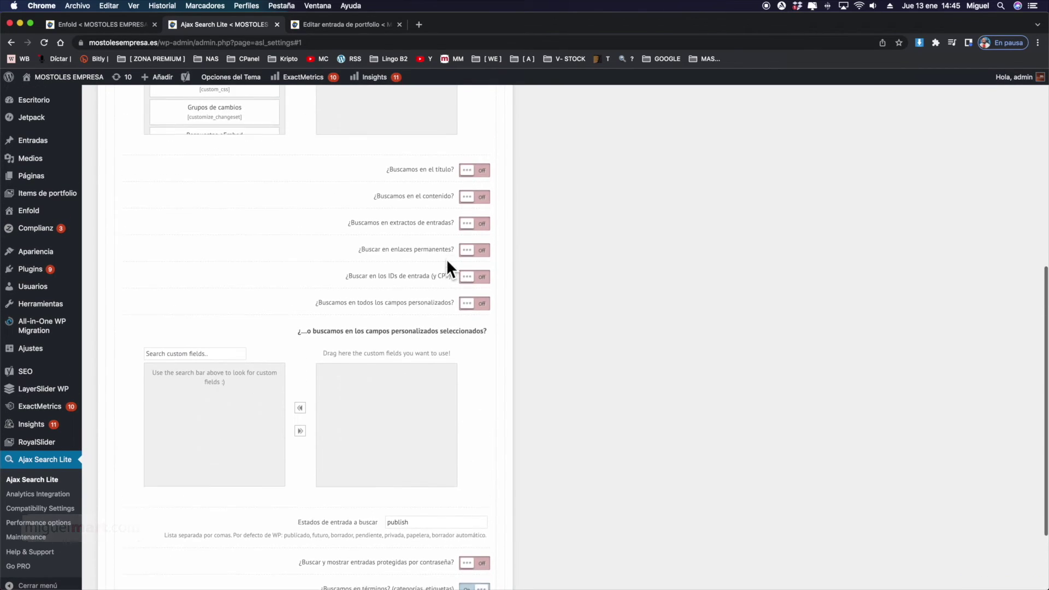